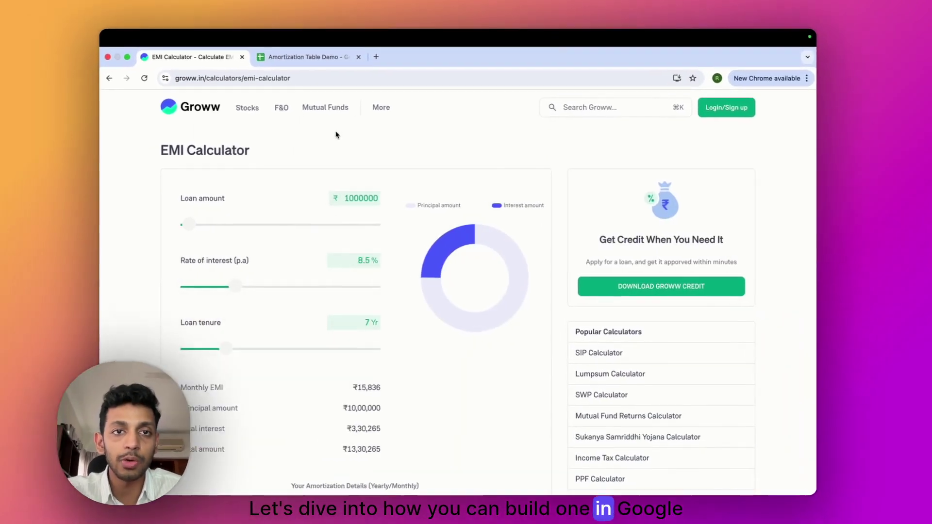
Switch to the Amortization Table Demo sheet and enter a principal of 1000000 and a term of 7.
{"action": "left_click", "coordinate": [304, 57]}
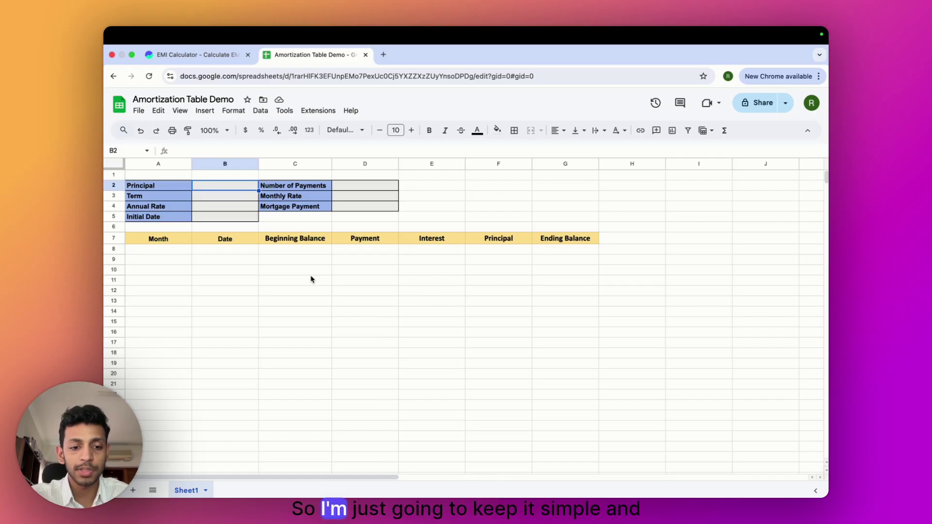
{"action": "type", "text": "100000"}
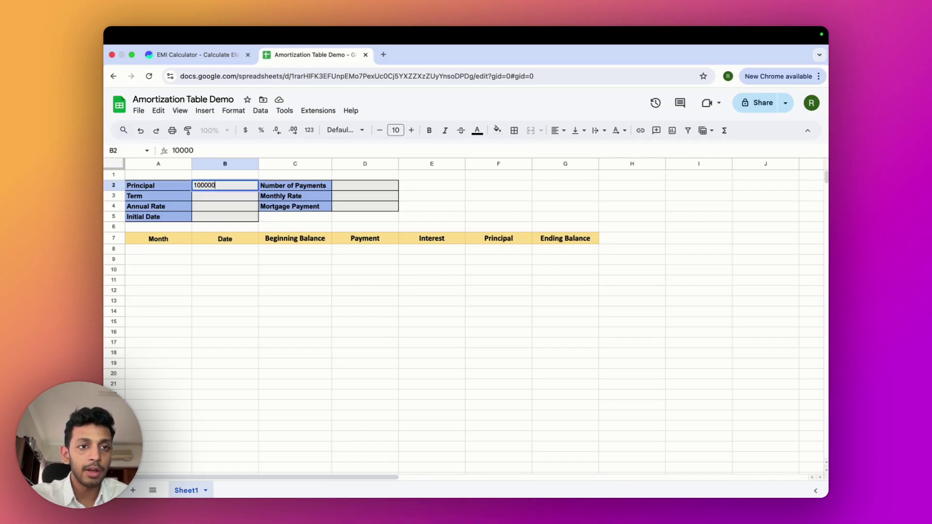
{"action": "type", "text": "0"}
{"action": "key", "text": "Return"}
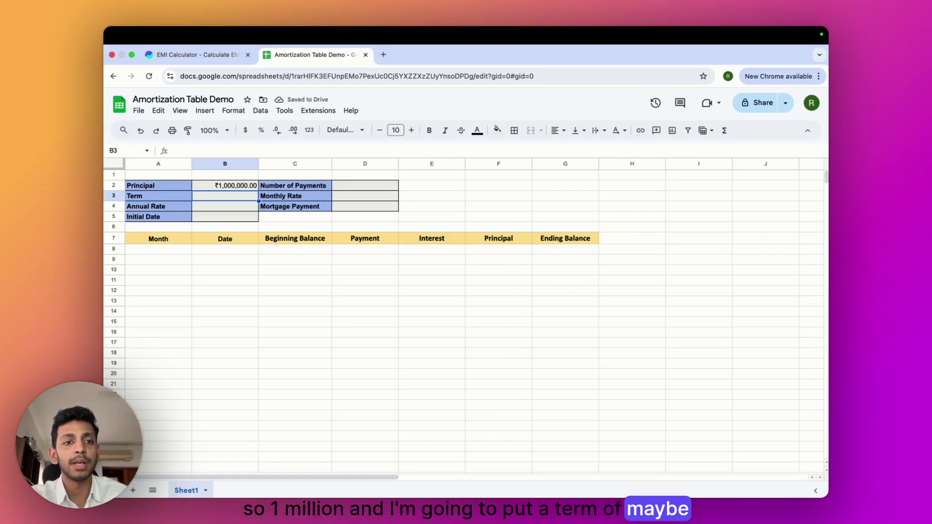
{"action": "type", "text": "7"}
{"action": "key", "text": "Return"}
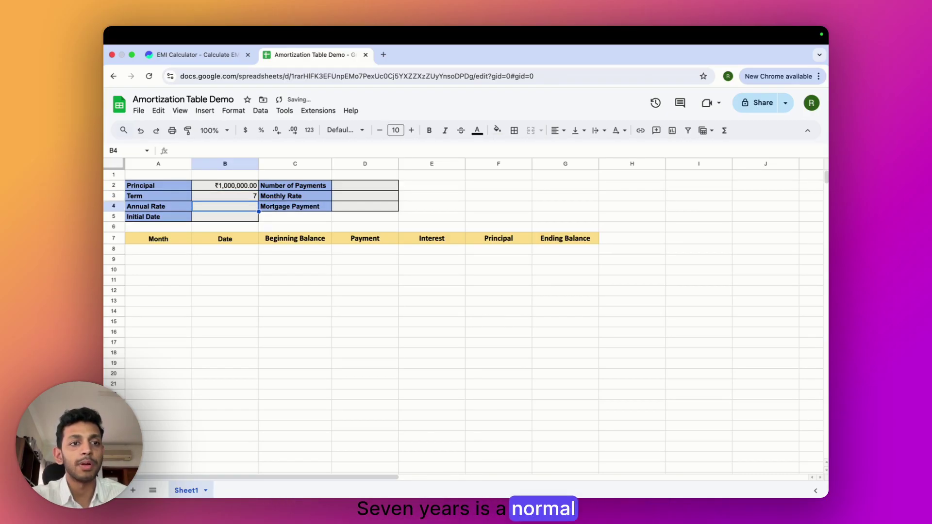
Set the Annual Rate in B4 to 8%.
{"action": "type", "text": "8%"}
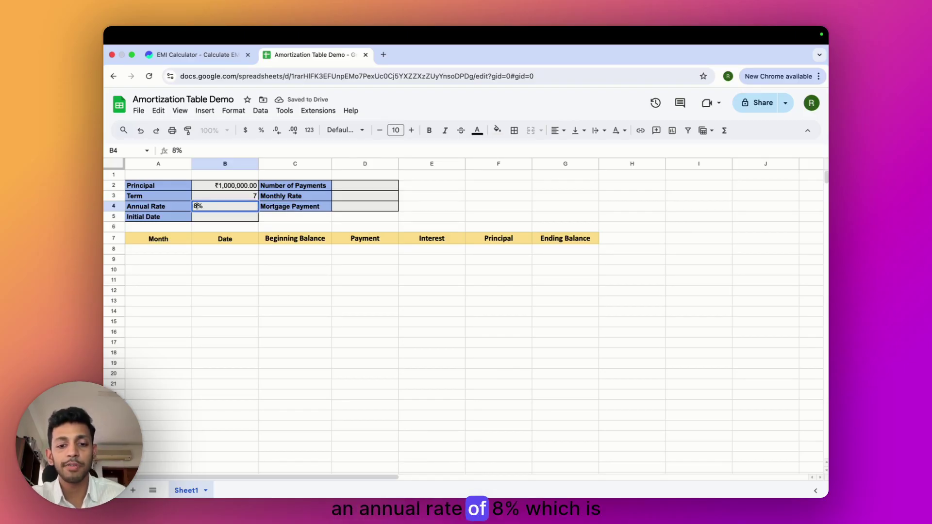
{"action": "type", "text": "%"}
{"action": "key", "text": "Return"}
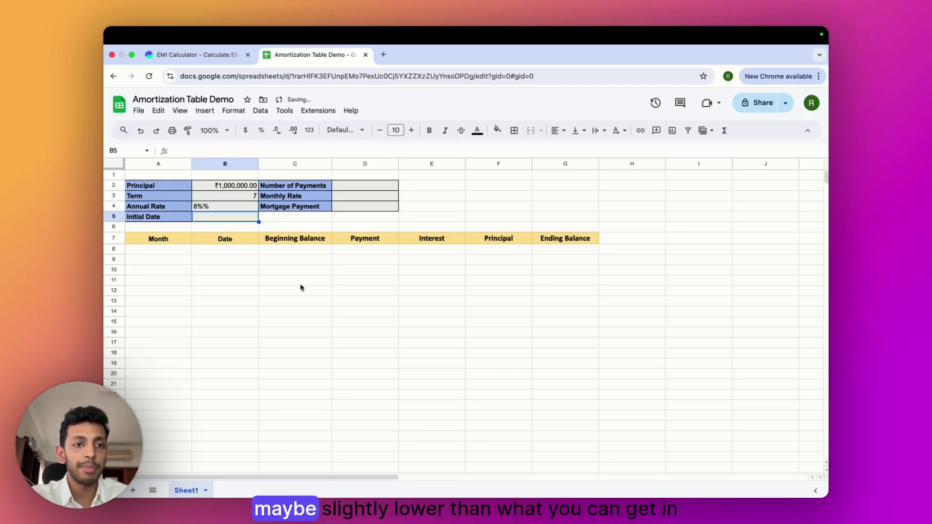
{"action": "double_click", "coordinate": [221, 208]}
{"action": "key", "text": "BackSpace"}
{"action": "left_click", "coordinate": [274, 217]}
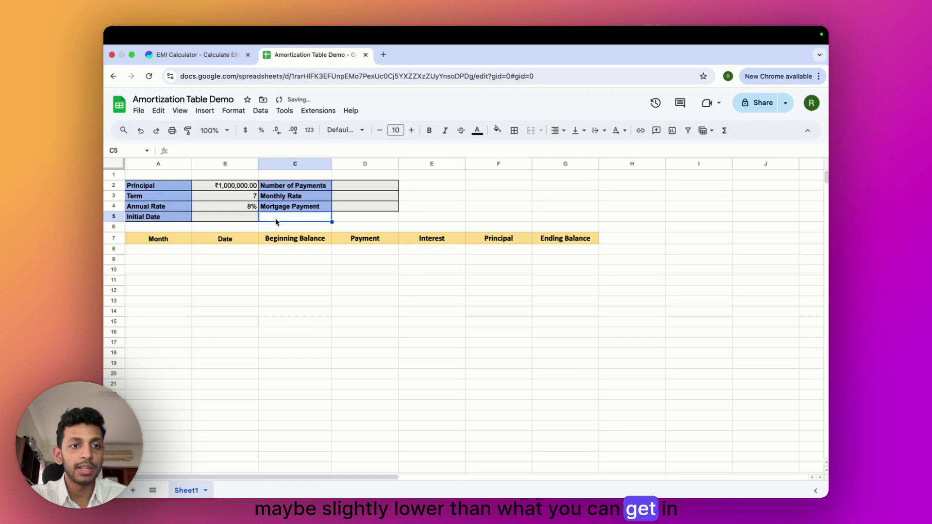
Enter 06/01/2025 as the Initial Date in B5.
{"action": "left_click", "coordinate": [237, 221]}
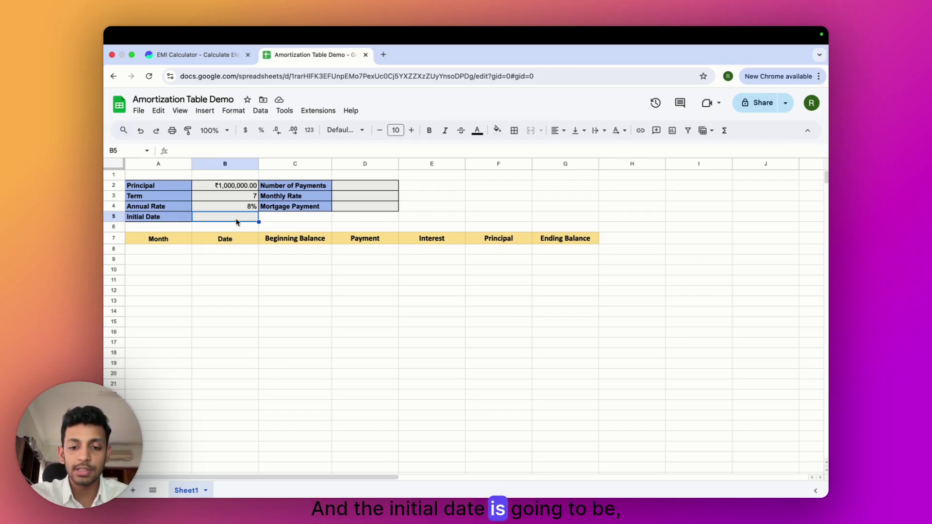
{"action": "type", "text": "06/01/202"}
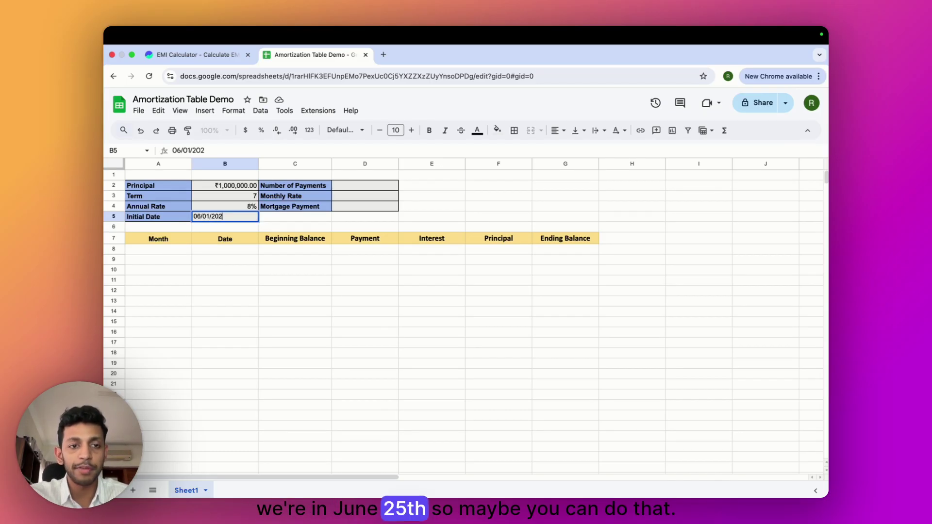
{"action": "type", "text": "5"}
{"action": "key", "text": "Return"}
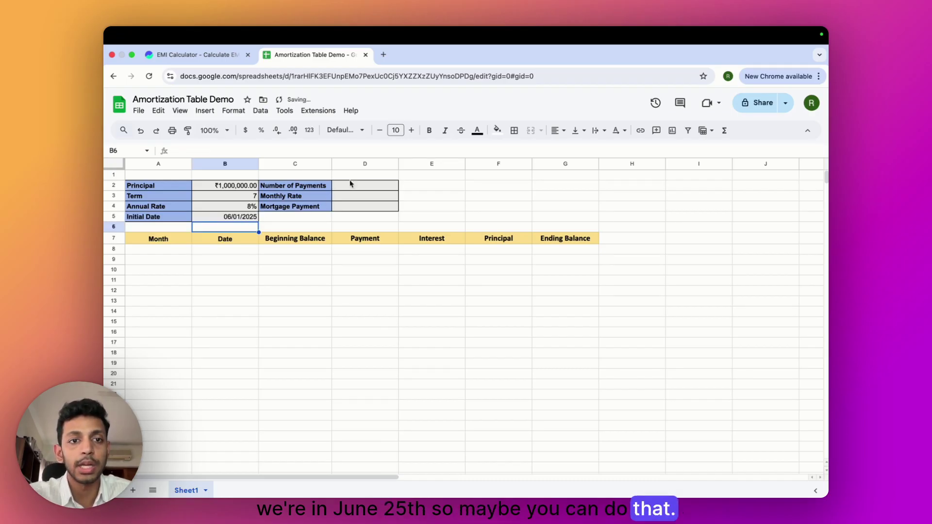
Calculate the Number of Payments in D2 with =B3*12 and the Monthly Rate in D3 with =B4/12.
{"action": "left_click", "coordinate": [353, 187]}
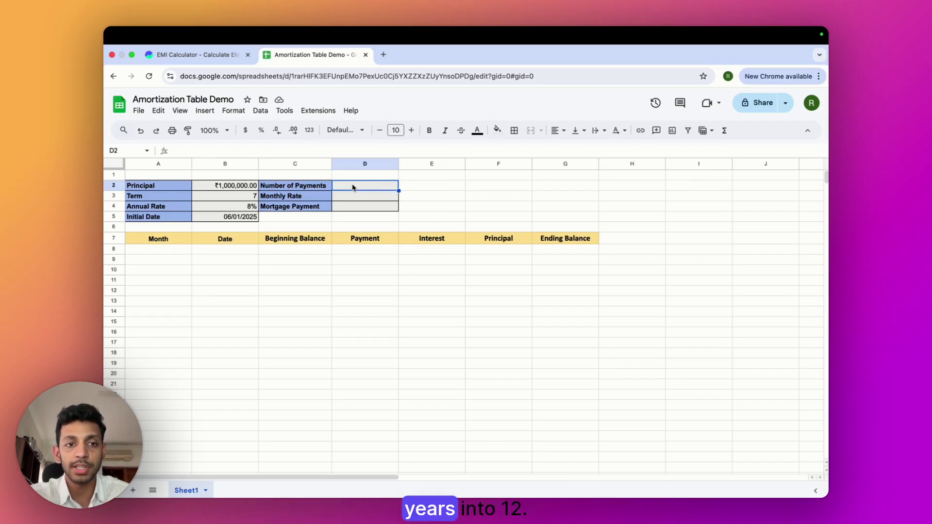
{"action": "type", "text": "="}
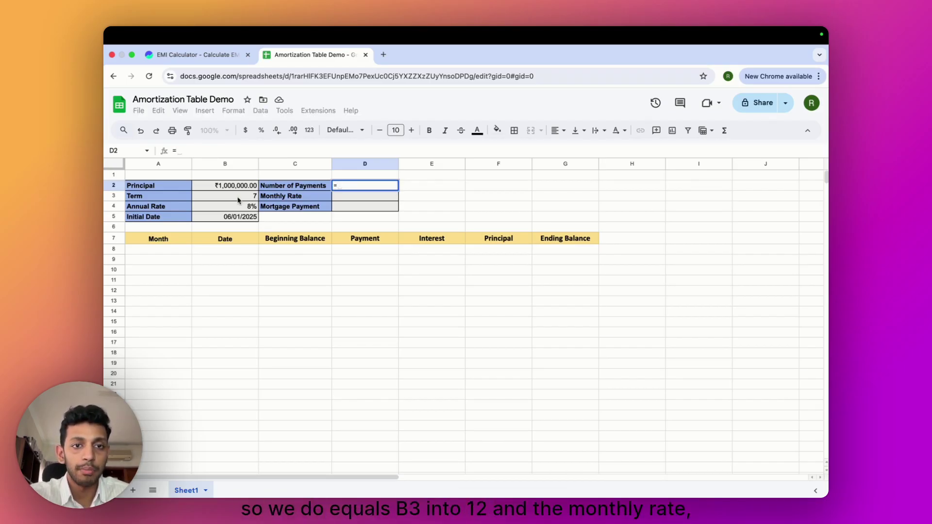
{"action": "left_click", "coordinate": [238, 200]}
{"action": "type", "text": "*12"}
{"action": "key", "text": "Return"}
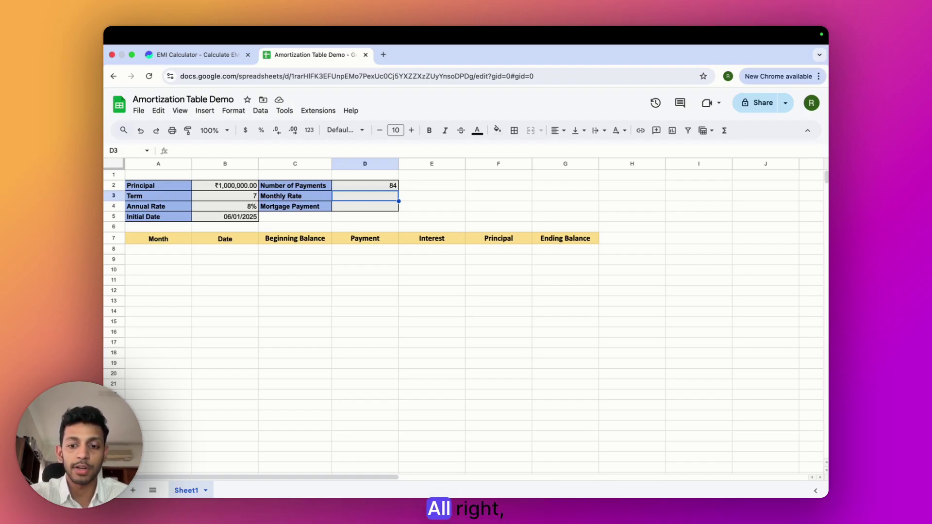
{"action": "type", "text": "=B4/12"}
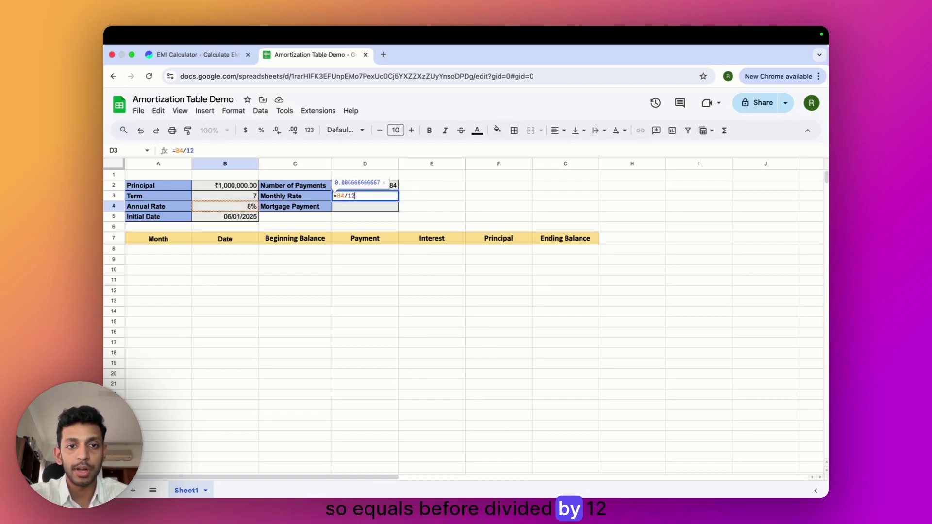
{"action": "key", "text": "Return"}
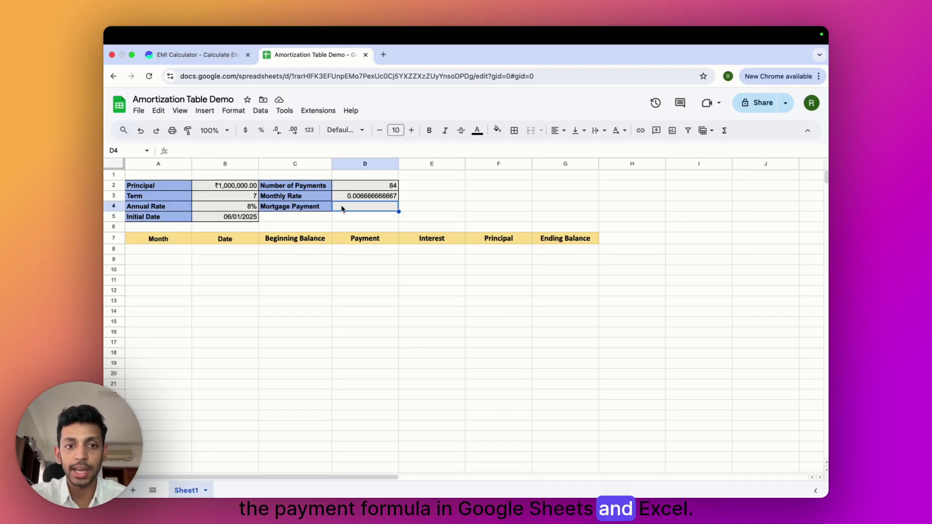
Calculate the Mortgage Payment in D4 with =PMT(D3,D2,-B2, 0), using the monthly rate, payment count and negative principal.
{"action": "type", "text": "=PMT"}
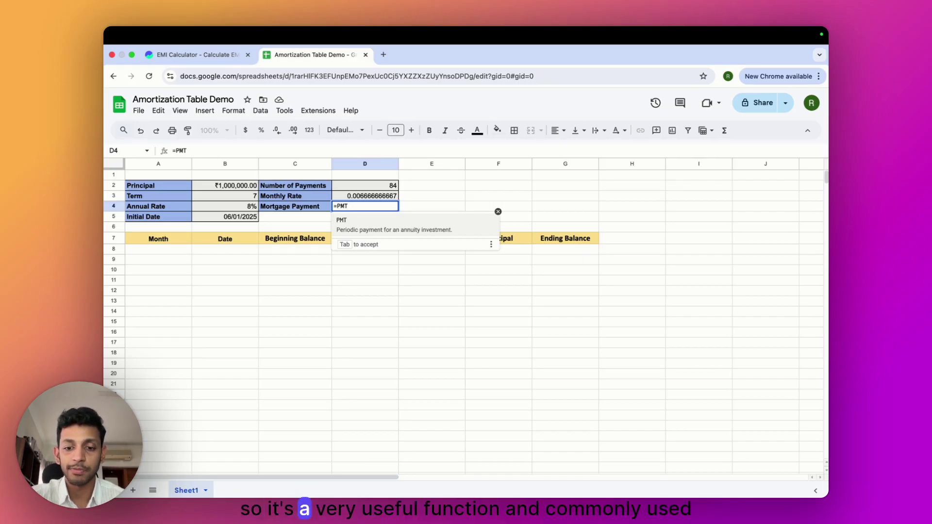
{"action": "key", "text": "Tab"}
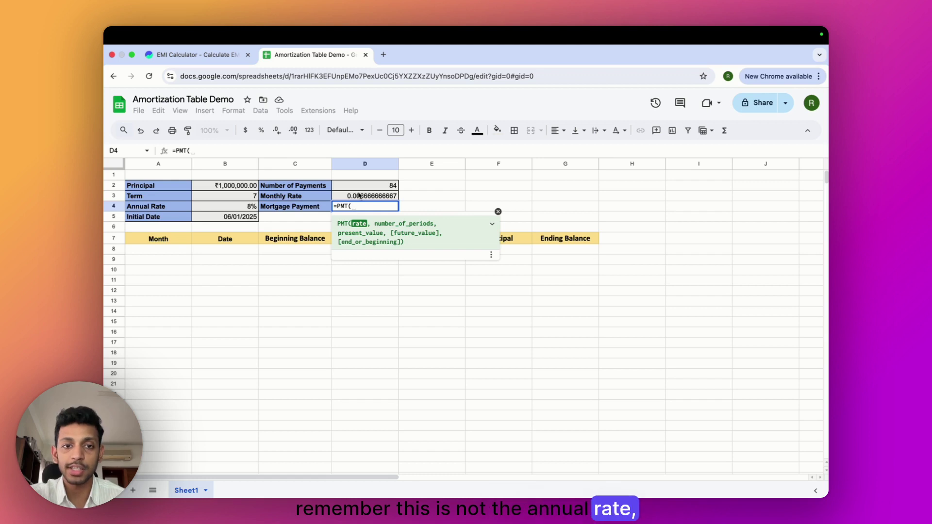
{"action": "left_click", "coordinate": [358, 196]}
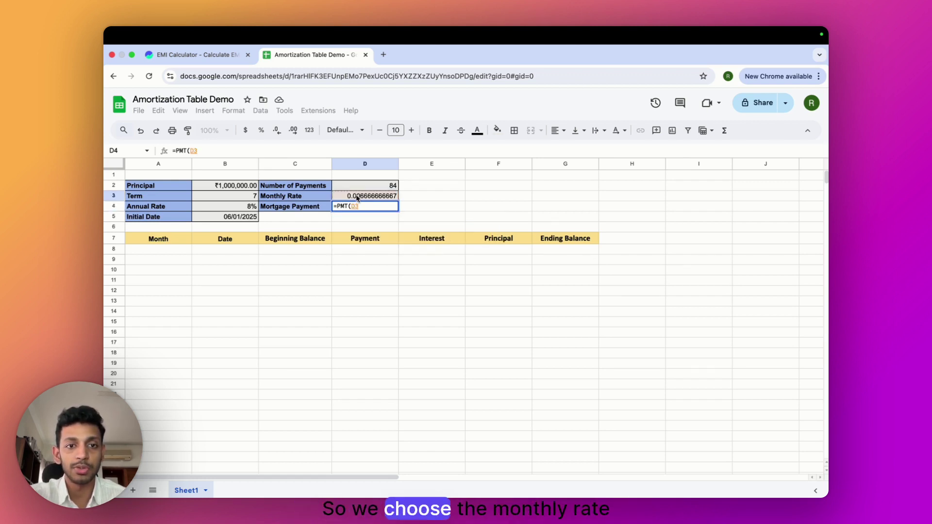
{"action": "type", "text": ","}
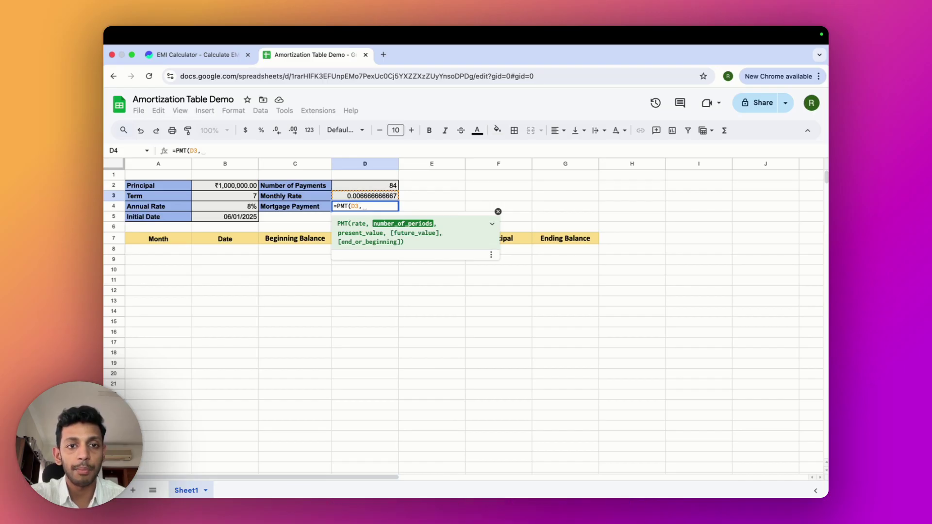
{"action": "left_click", "coordinate": [361, 186]}
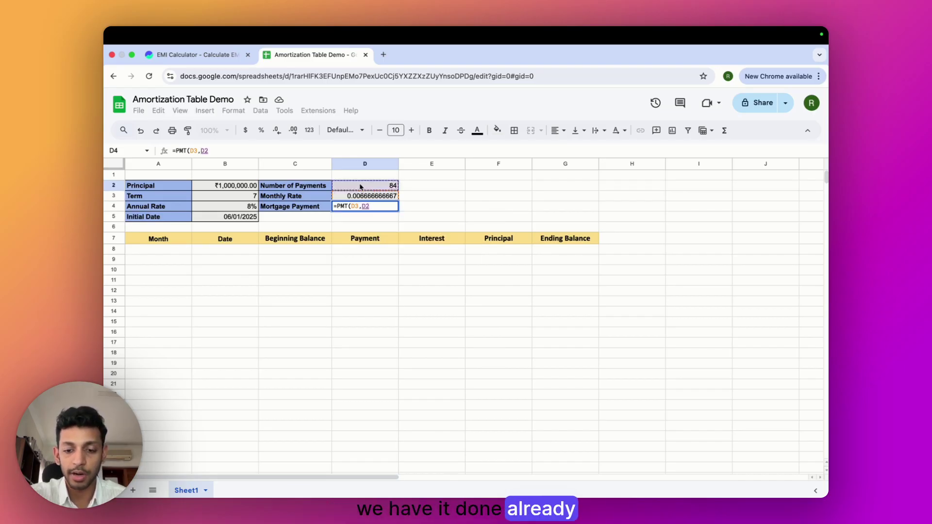
{"action": "type", "text": ","}
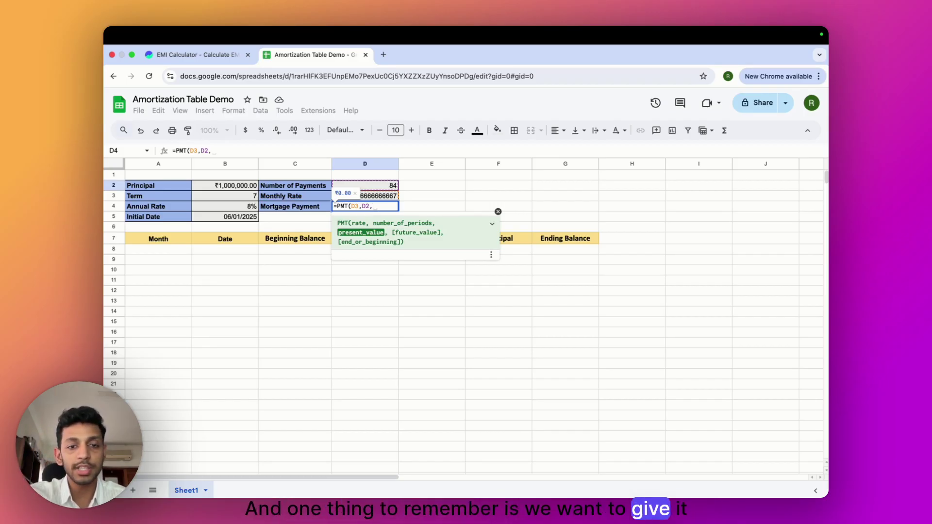
{"action": "type", "text": "-"}
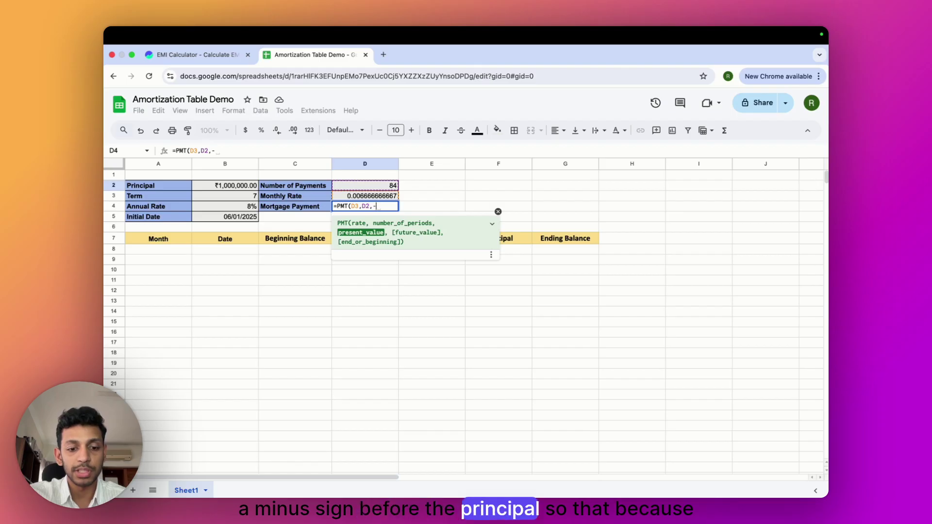
{"action": "type", "text": "B2"}
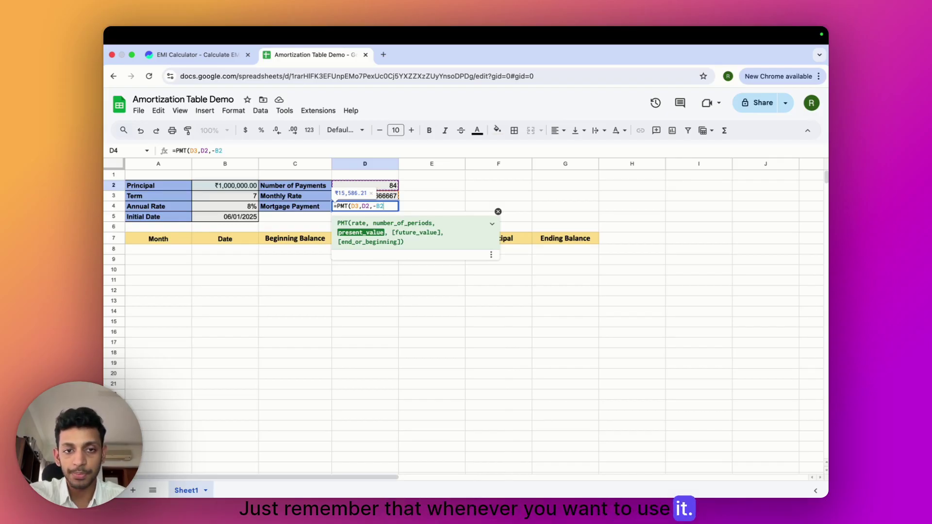
{"action": "type", "text": ","}
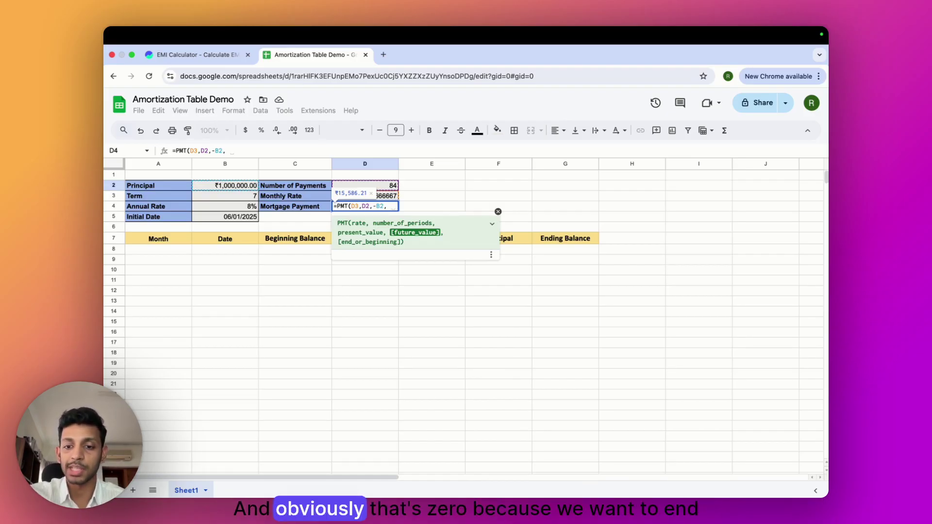
{"action": "type", "text": "0)"}
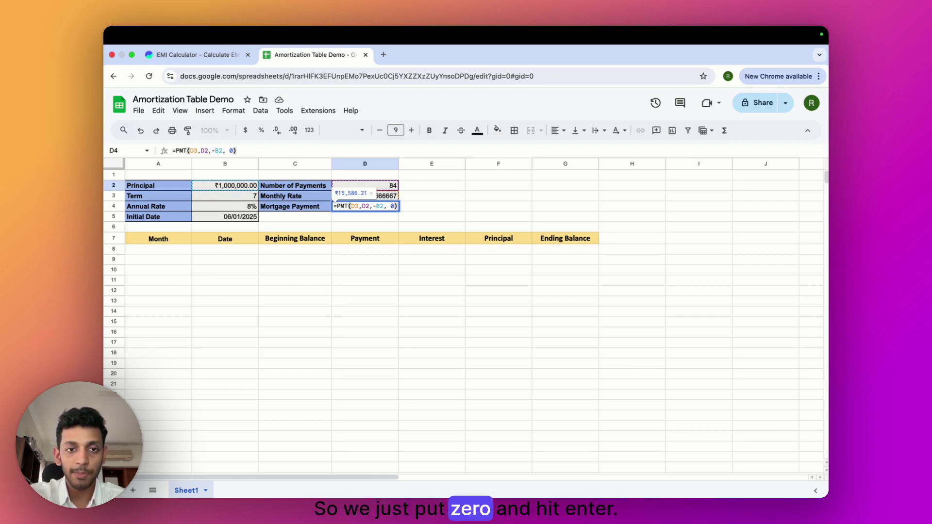
{"action": "key", "text": "Return"}
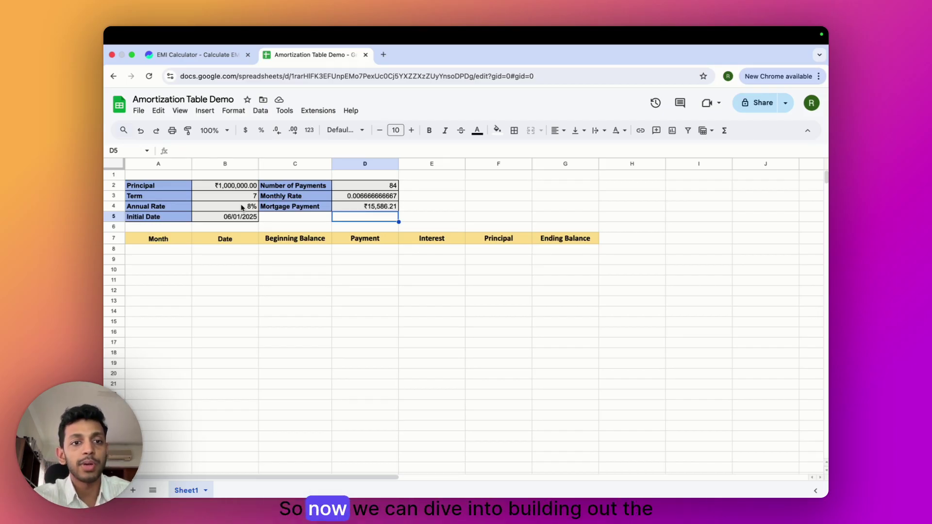
Enter the numbers 1, 2 and 3 in the first three rows of the Month column, starting at A8.
{"action": "left_click", "coordinate": [169, 252]}
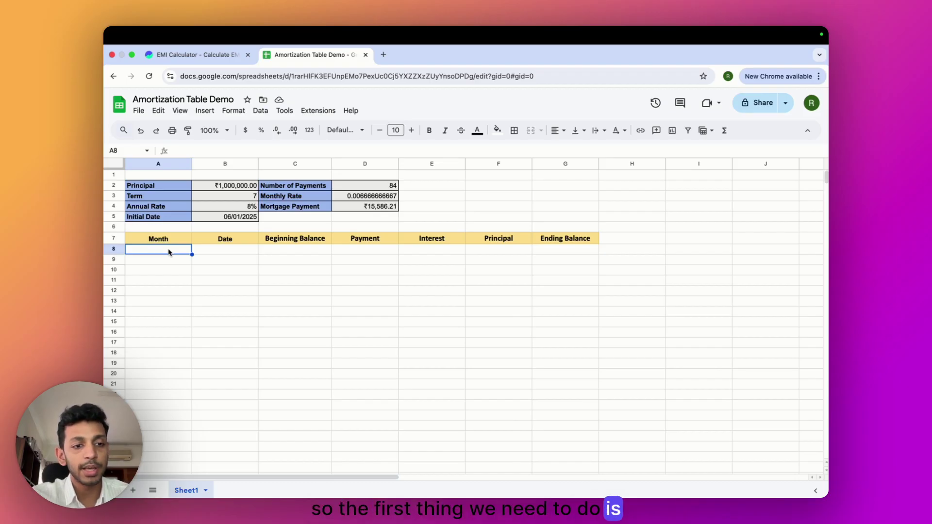
{"action": "type", "text": "1"}
{"action": "type", "text": "2"}
{"action": "key", "text": "Return"}
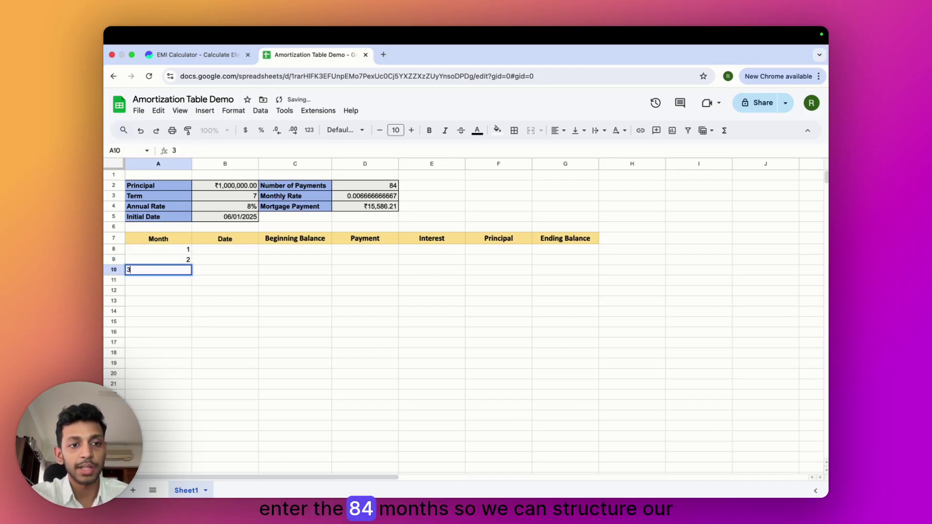
{"action": "key", "text": "Return"}
Extend the month number series from A8:A10 down to month 84 in A91.
{"action": "left_click_drag", "start_coordinate": [141, 249], "coordinate": [192, 478]}
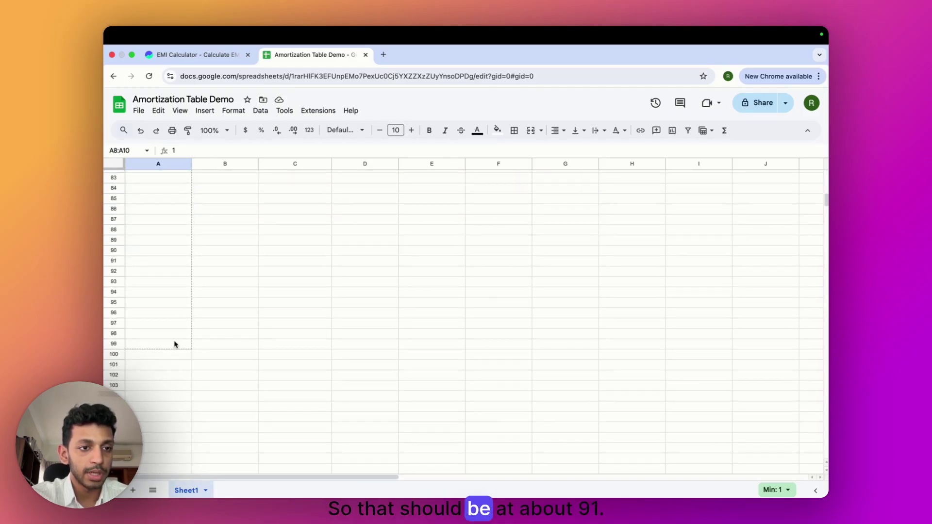
{"action": "left_click_drag", "start_coordinate": [172, 271], "coordinate": [173, 270]}
{"action": "left_click", "coordinate": [217, 252]}
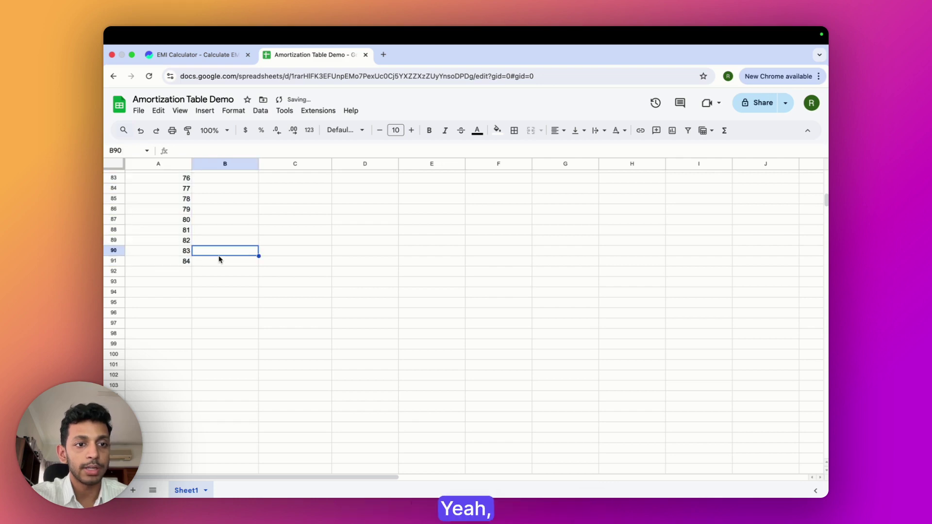
Enter 06/01/2025 as the date for month 1 in B8.
{"action": "scroll", "coordinate": [219, 260], "scroll_direction": "up", "scroll_amount": 15}
{"action": "scroll", "coordinate": [219, 260], "scroll_direction": "up", "scroll_amount": 8}
{"action": "left_click", "coordinate": [217, 250]}
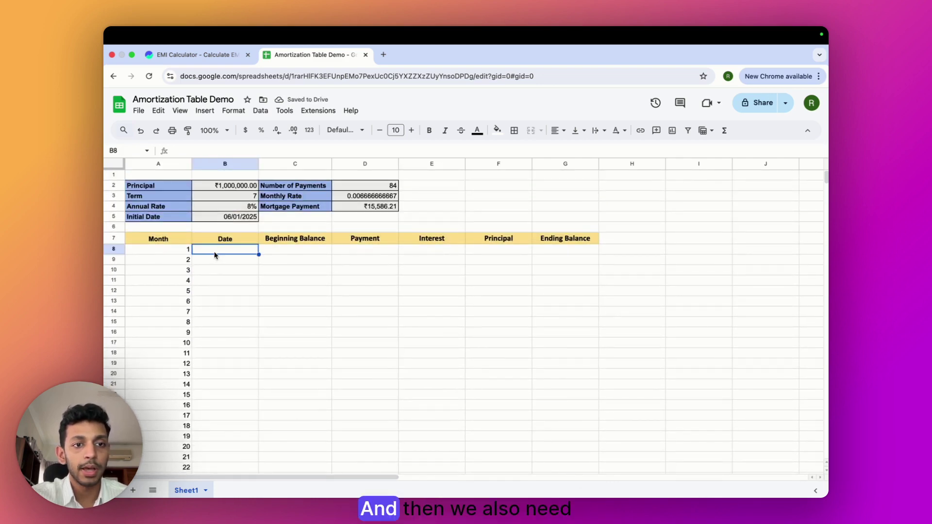
{"action": "type", "text": "06/"}
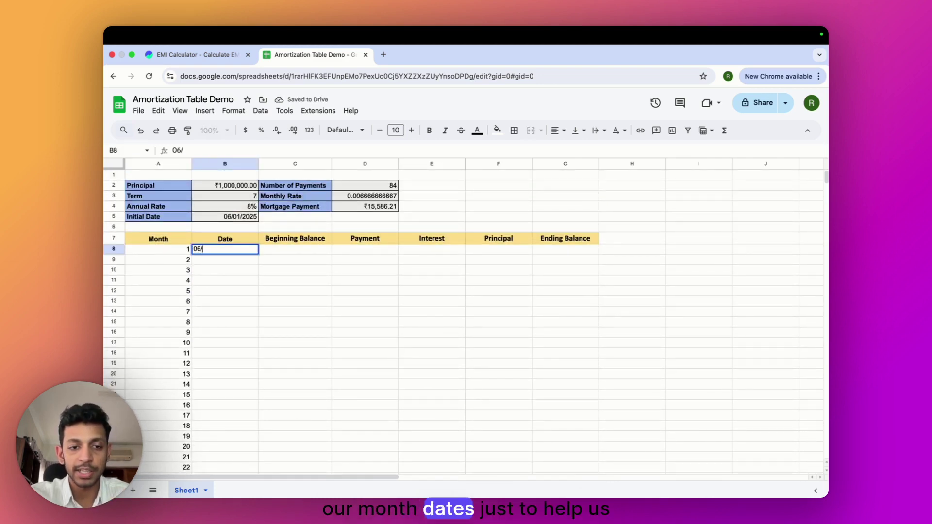
{"action": "type", "text": "01"}
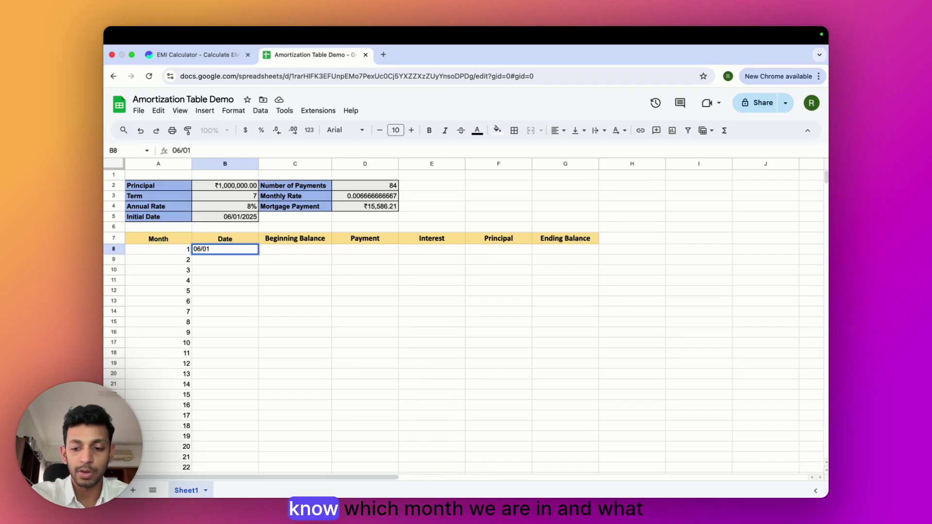
{"action": "type", "text": "/2025"}
{"action": "key", "text": "Return"}
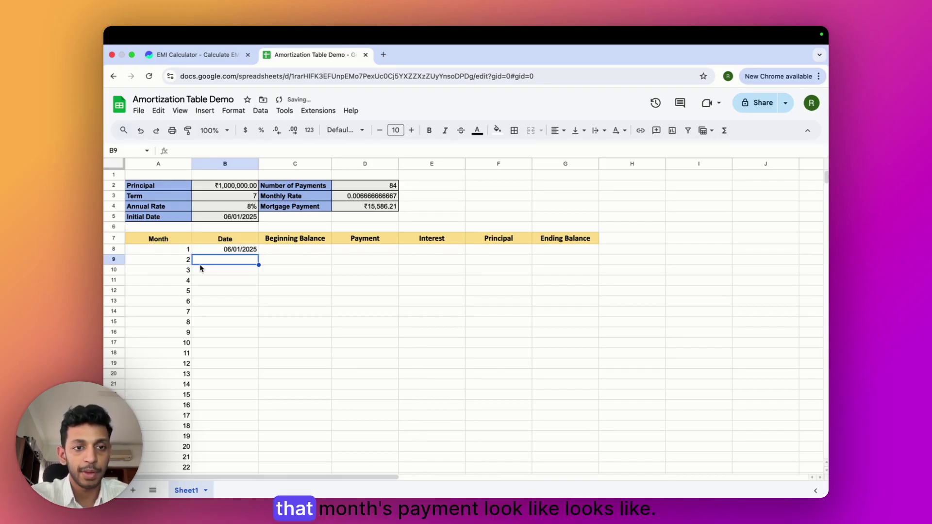
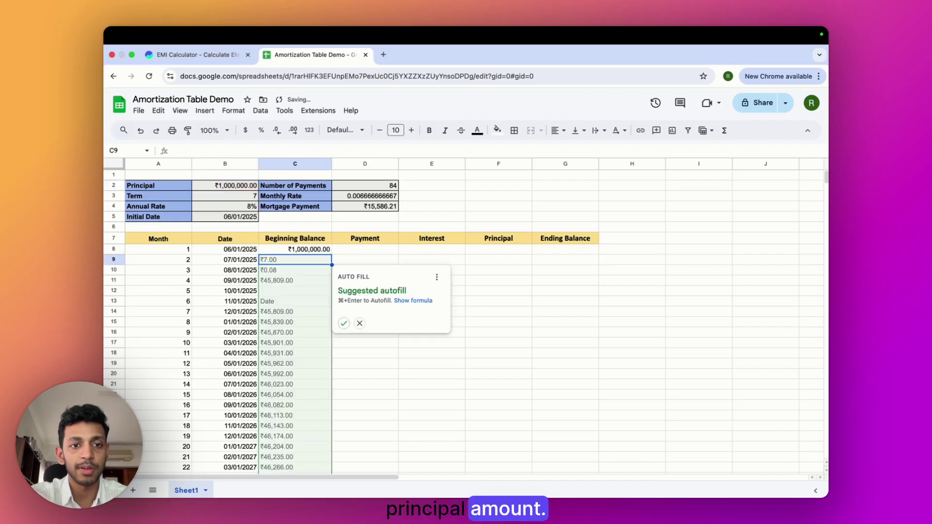
Reject the suggested autofill for Beginning Balance, and enter =$D$4 as the month 1 Payment in D8.
{"action": "left_click", "coordinate": [360, 324]}
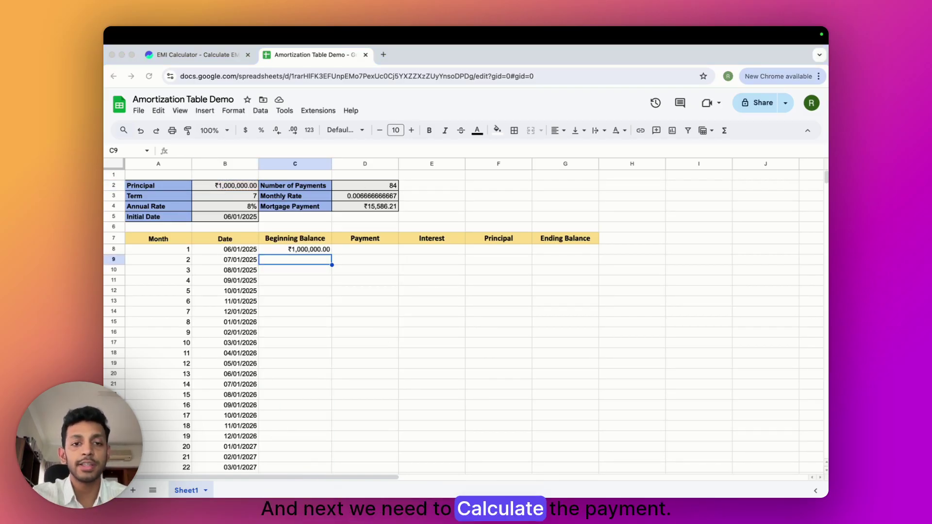
{"action": "left_click", "coordinate": [370, 251]}
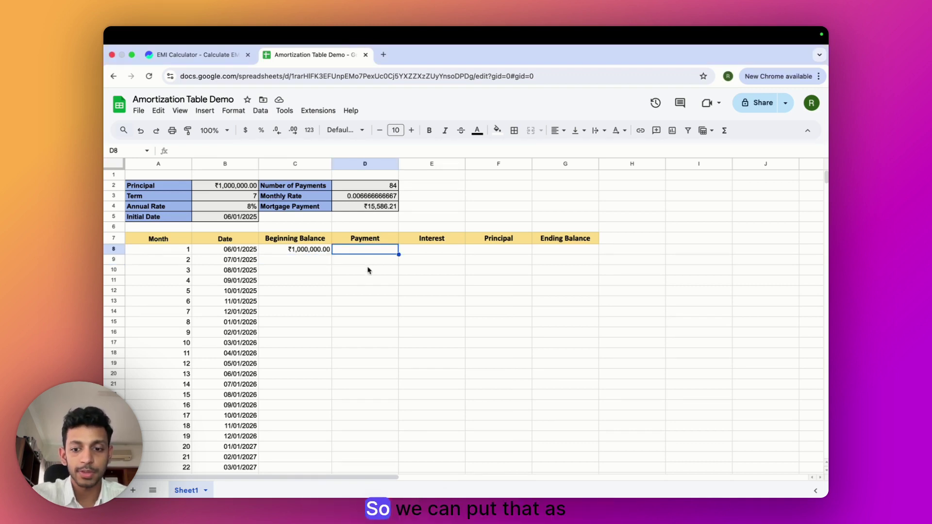
{"action": "type", "text": "=$"}
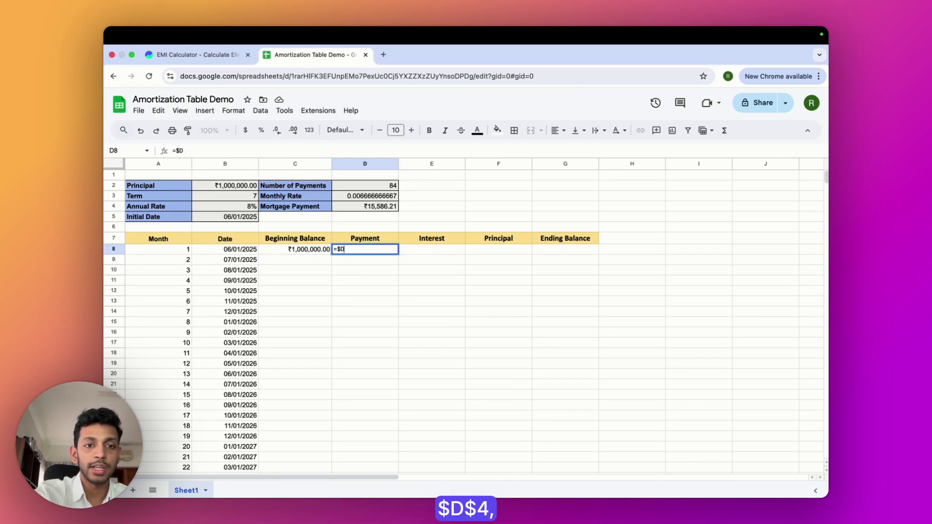
{"action": "type", "text": "D$4"}
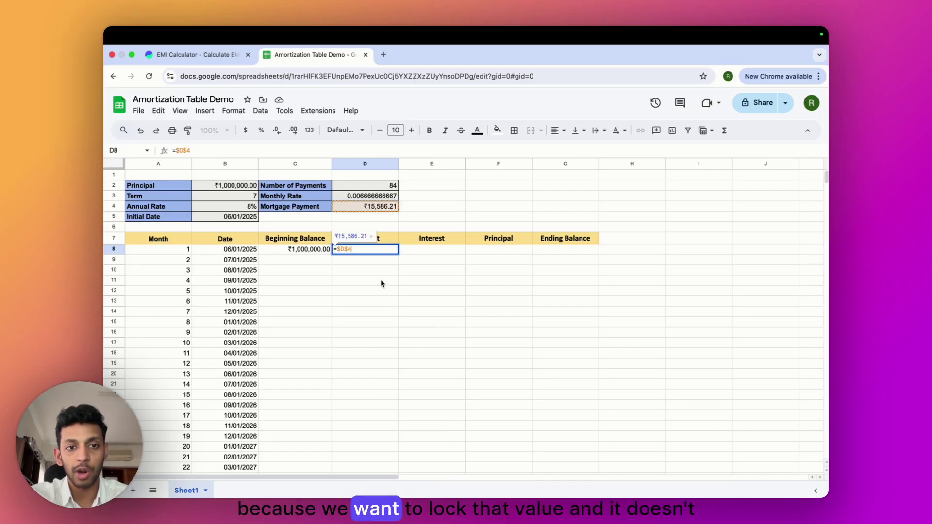
{"action": "left_click", "coordinate": [392, 305]}
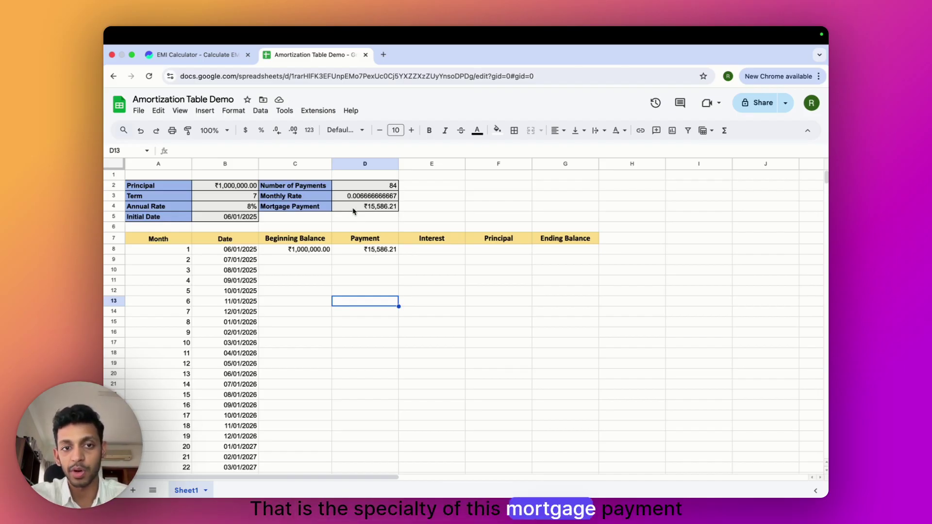
Calculate the month 1 Interest in E8 with =C8*$D$3, multiplying the beginning balance by the locked monthly rate.
{"action": "left_click", "coordinate": [381, 252]}
{"action": "left_click", "coordinate": [416, 253]}
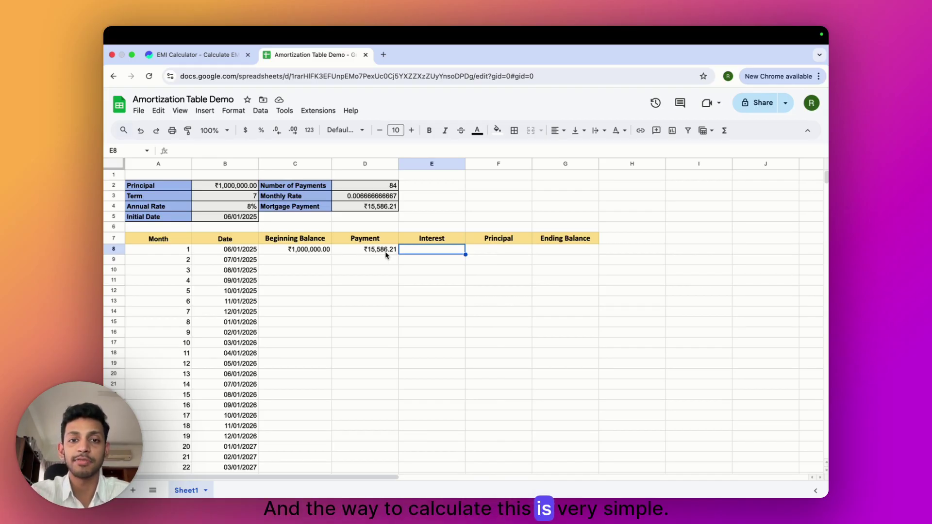
{"action": "type", "text": "="}
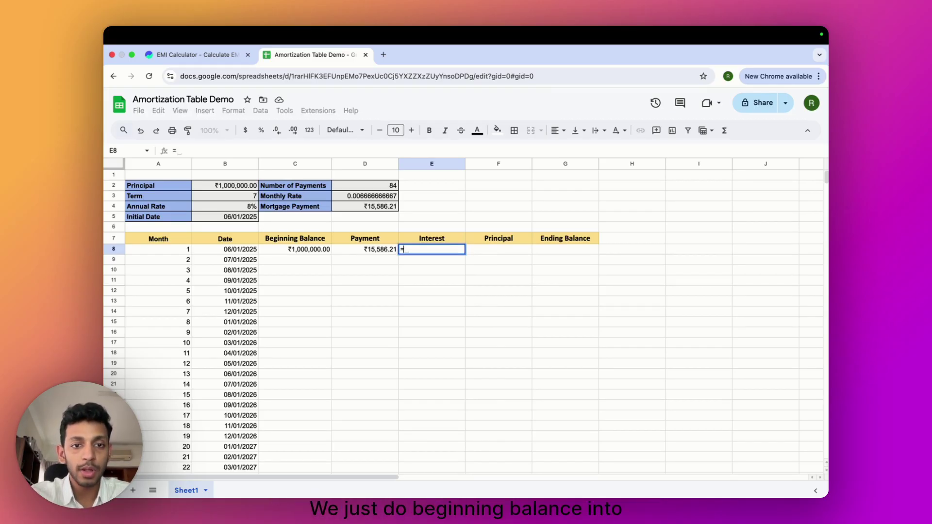
{"action": "left_click", "coordinate": [324, 250]}
{"action": "type", "text": "*"}
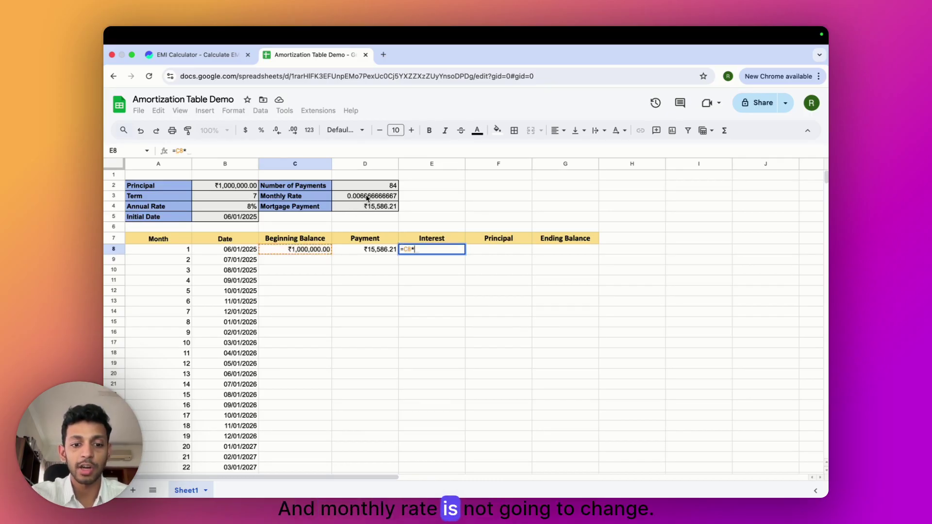
{"action": "type", "text": "$"}
{"action": "type", "text": "D#"}
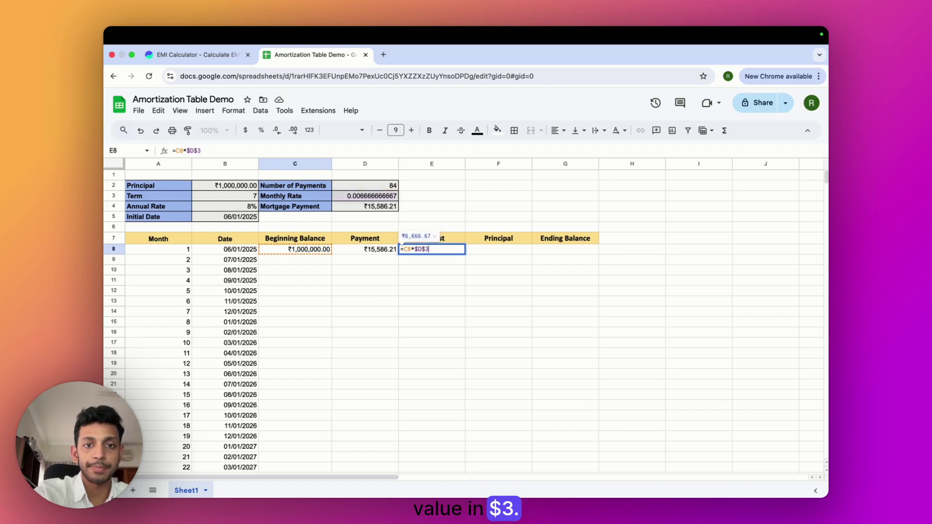
{"action": "key", "text": "Return"}
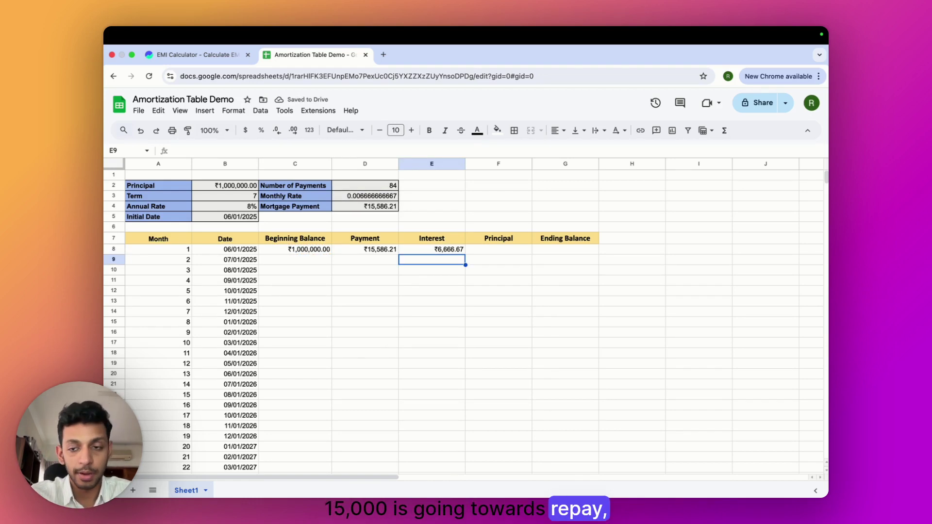
Calculate the month 1 Principal in F8 with =D8-E8 and accept the suggested autofill for the rest of the column.
{"action": "left_click", "coordinate": [510, 251]}
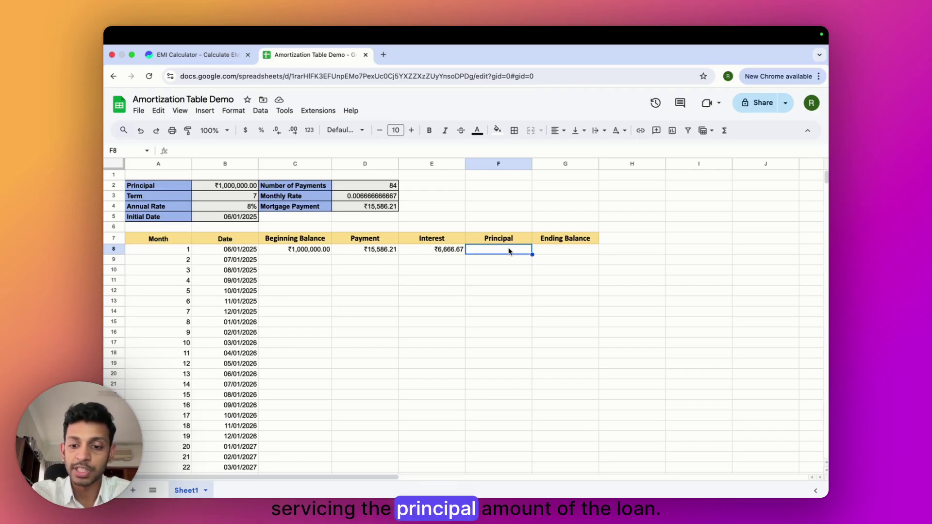
{"action": "type", "text": "="}
{"action": "left_click", "coordinate": [366, 251]}
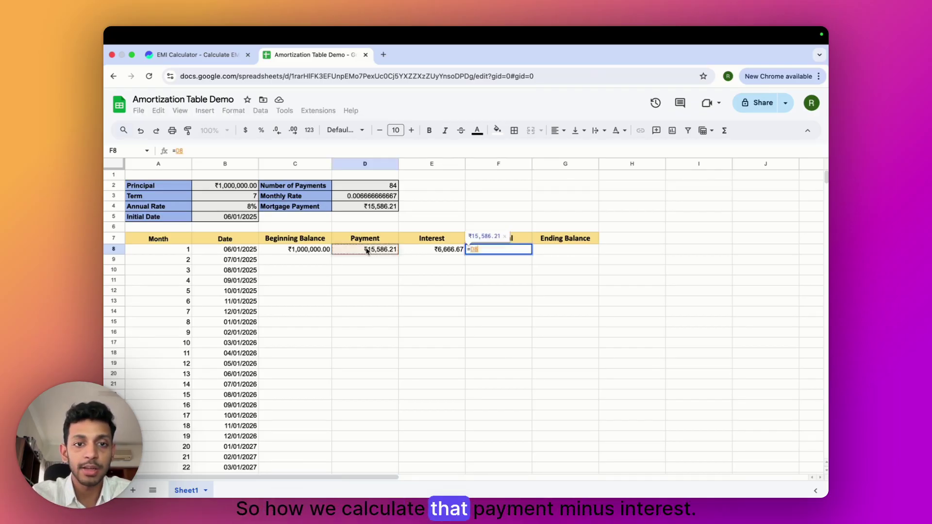
{"action": "type", "text": "-"}
{"action": "left_click", "coordinate": [424, 250]}
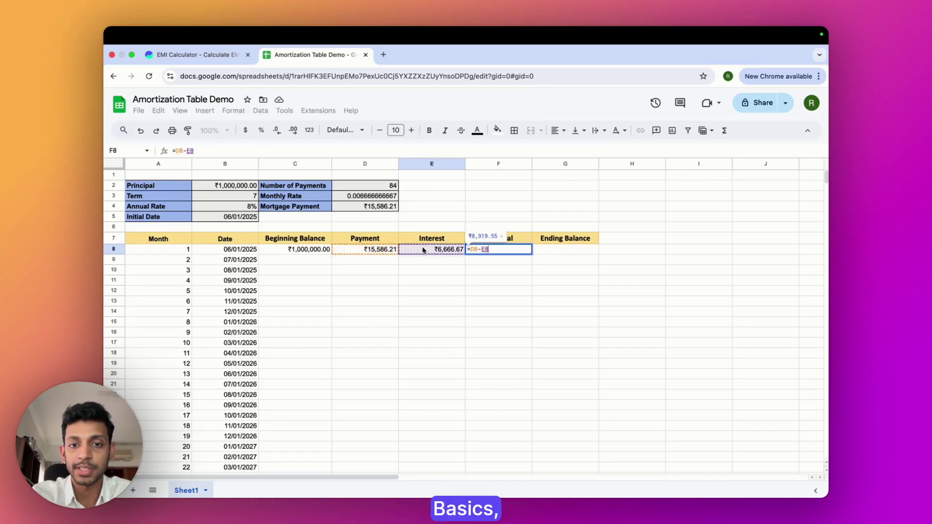
{"action": "key", "text": "Return"}
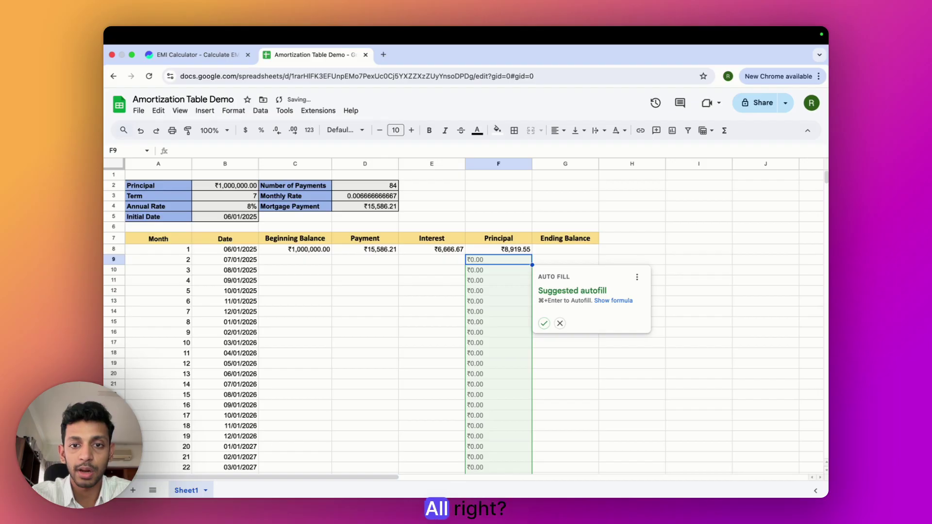
{"action": "left_click", "coordinate": [545, 324]}
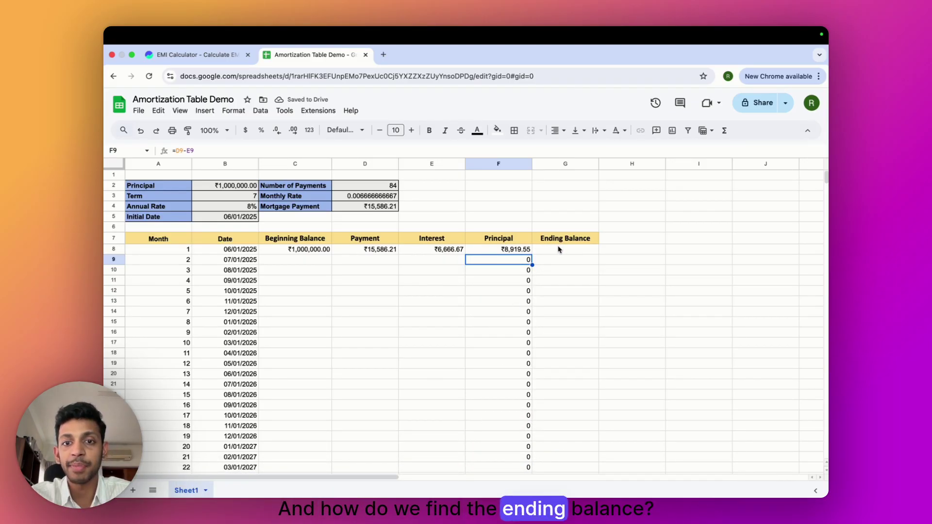
Calculate the month 1 Ending Balance in G8 with =C8-F8, subtracting the principal portion from the beginning balance.
{"action": "left_click", "coordinate": [305, 251]}
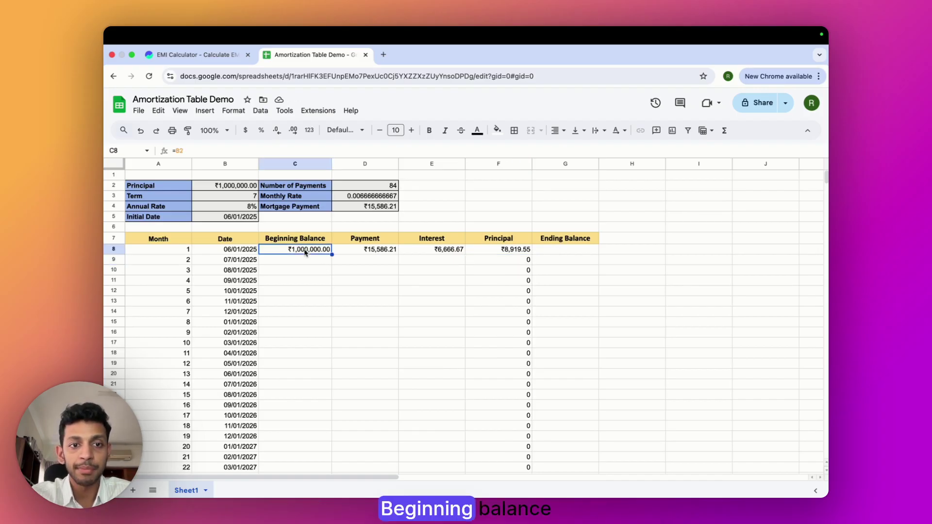
{"action": "left_click", "coordinate": [557, 251]}
{"action": "type", "text": "="}
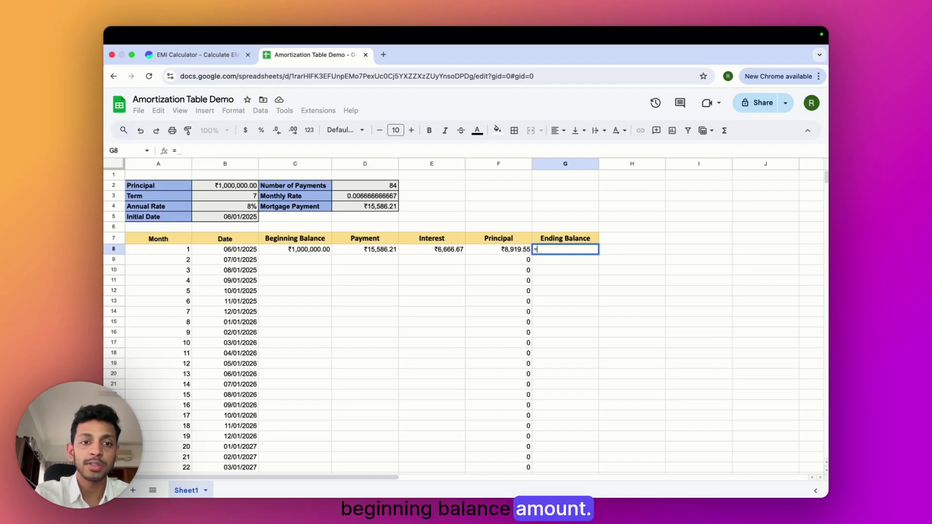
{"action": "left_click", "coordinate": [315, 250]}
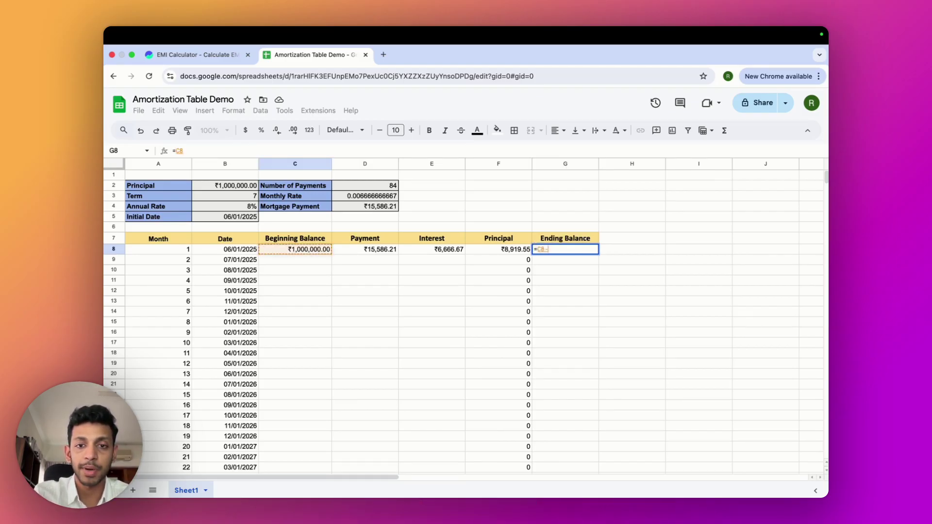
{"action": "type", "text": "-"}
{"action": "left_click", "coordinate": [484, 250]}
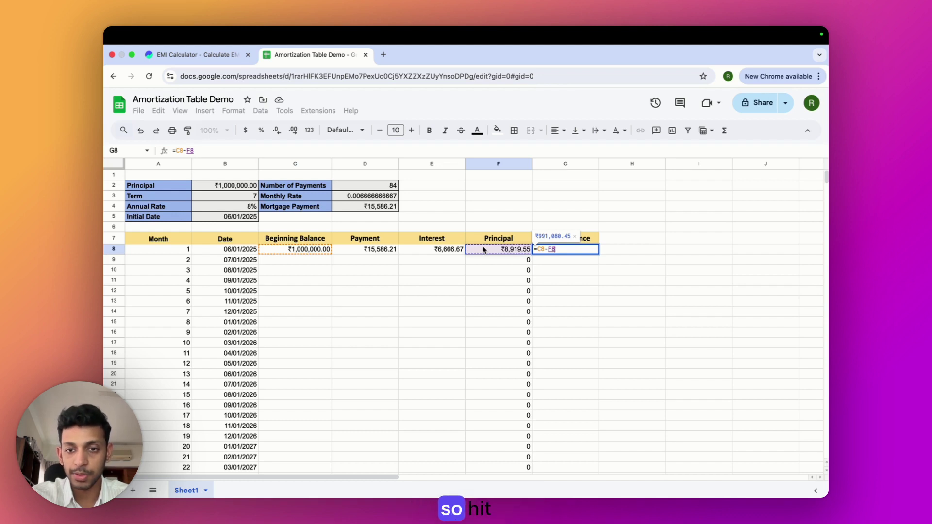
{"action": "key", "text": "Return"}
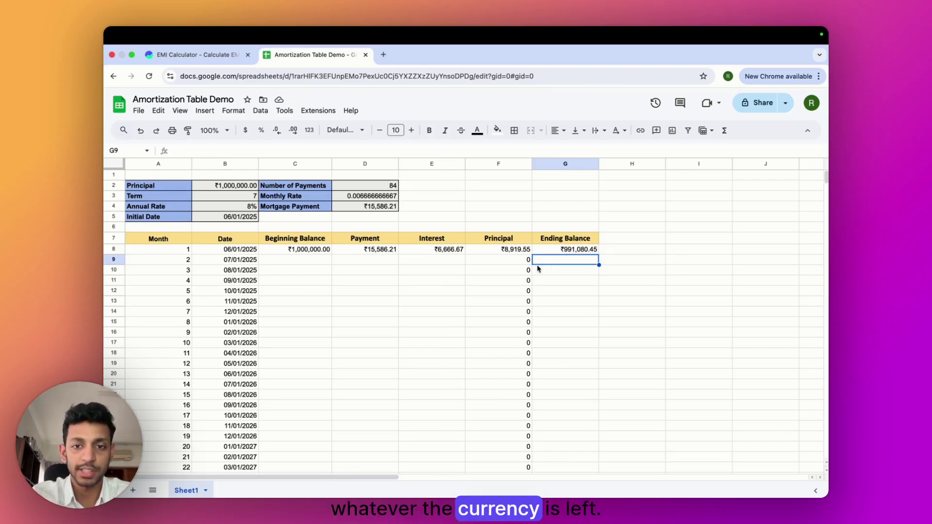
Set the month 2 Beginning Balance in C9 to the previous month's ending balance with =G8.
{"action": "left_click", "coordinate": [298, 262]}
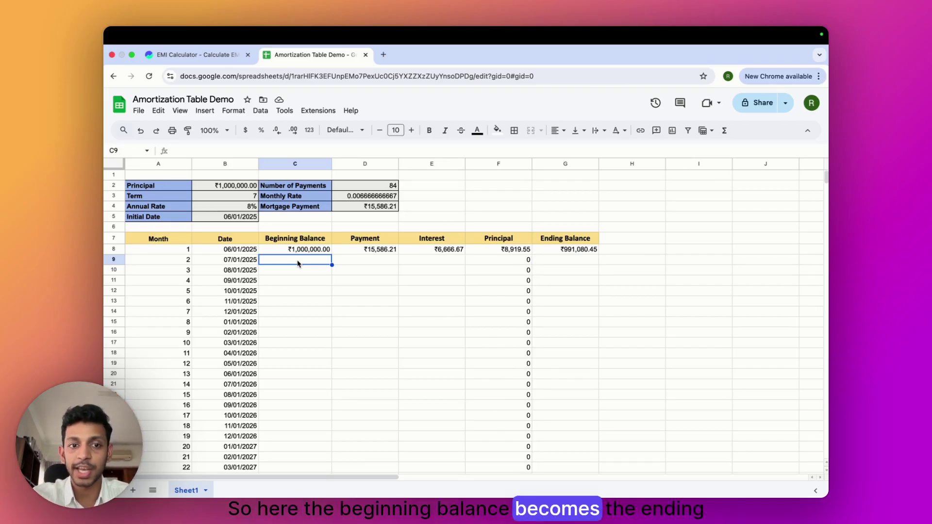
{"action": "type", "text": "="}
{"action": "left_click", "coordinate": [551, 250]}
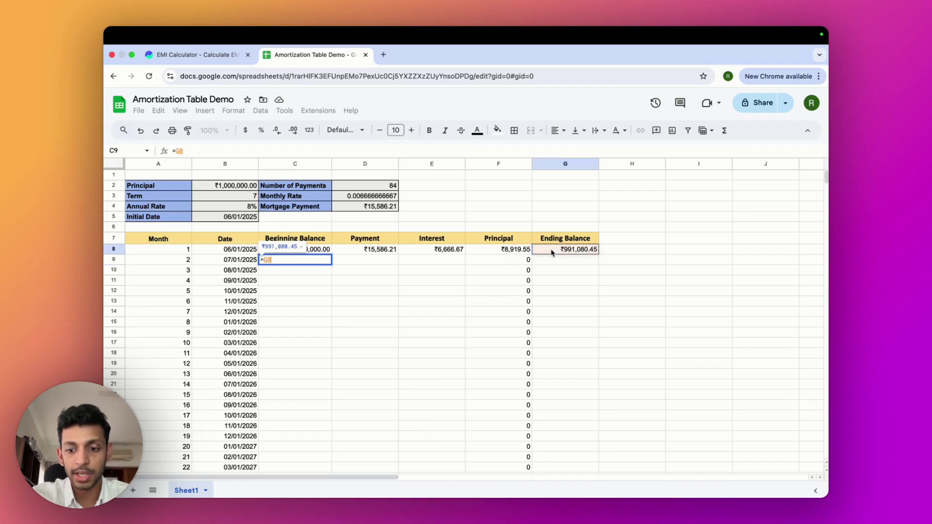
{"action": "key", "text": "Return"}
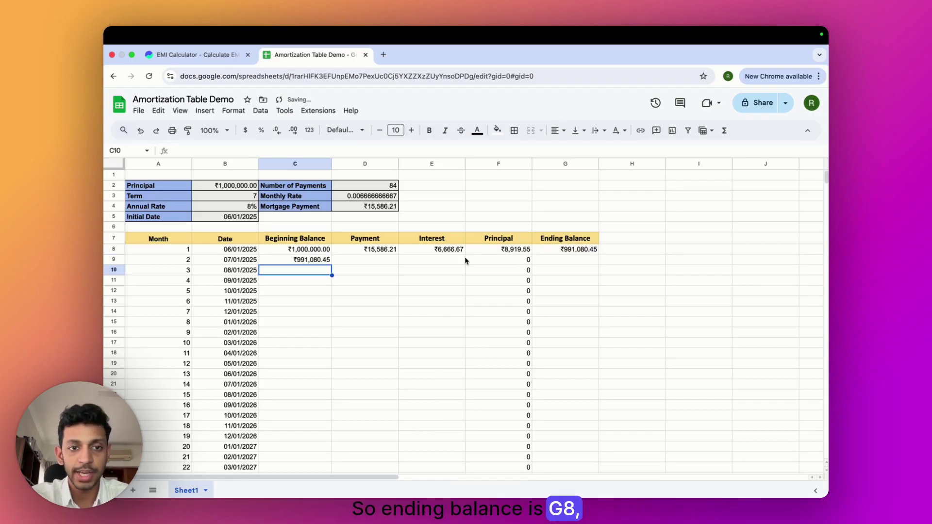
Fill the Payment formula from D8 down to month 84 in D91.
{"action": "left_click", "coordinate": [360, 262]}
{"action": "left_click", "coordinate": [380, 251]}
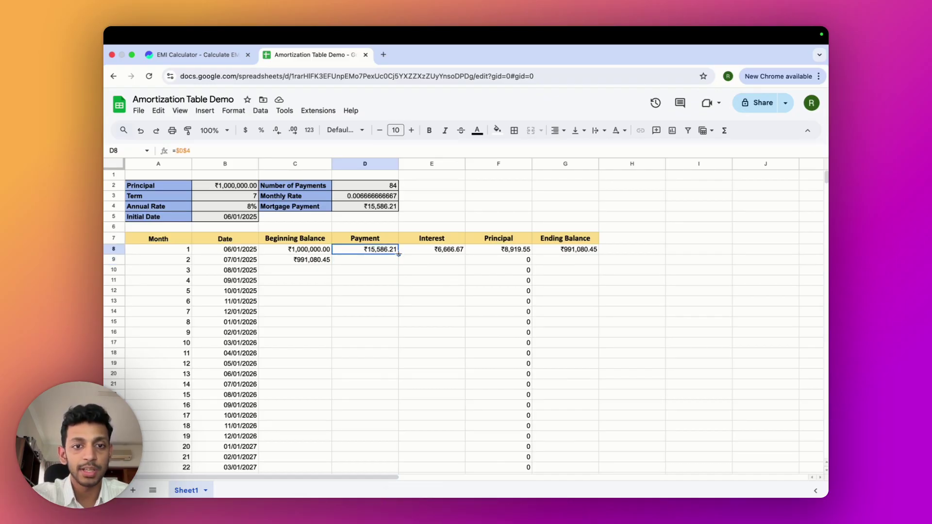
{"action": "left_click_drag", "start_coordinate": [399, 255], "coordinate": [385, 338]}
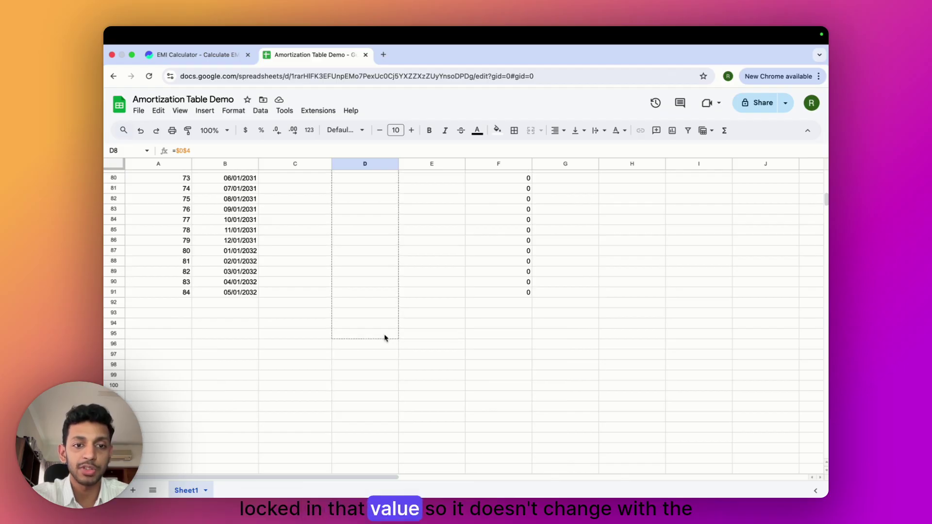
{"action": "left_click_drag", "start_coordinate": [386, 302], "coordinate": [391, 295]}
{"action": "scroll", "coordinate": [412, 279], "scroll_direction": "up", "scroll_amount": 20}
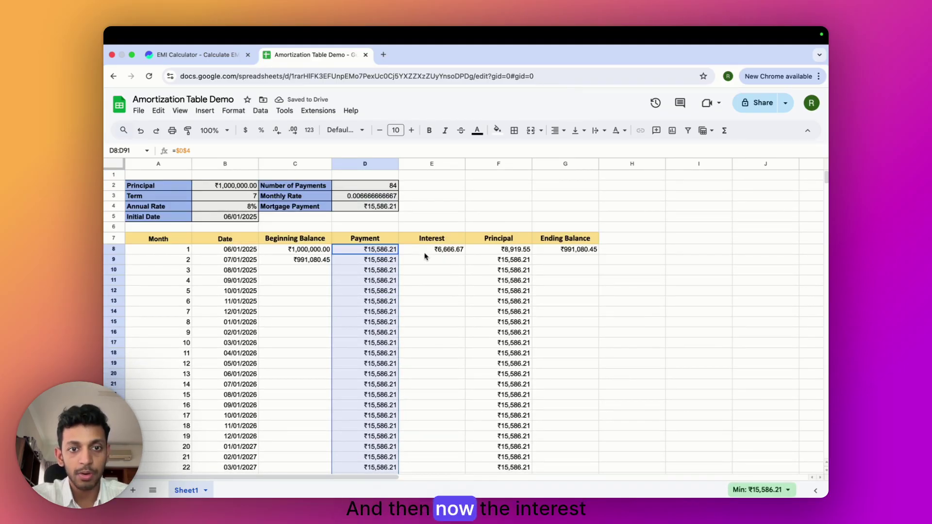
Calculate the month 2 Interest in E9 with =C9*$D$3.
{"action": "left_click", "coordinate": [423, 262]}
{"action": "type", "text": "="}
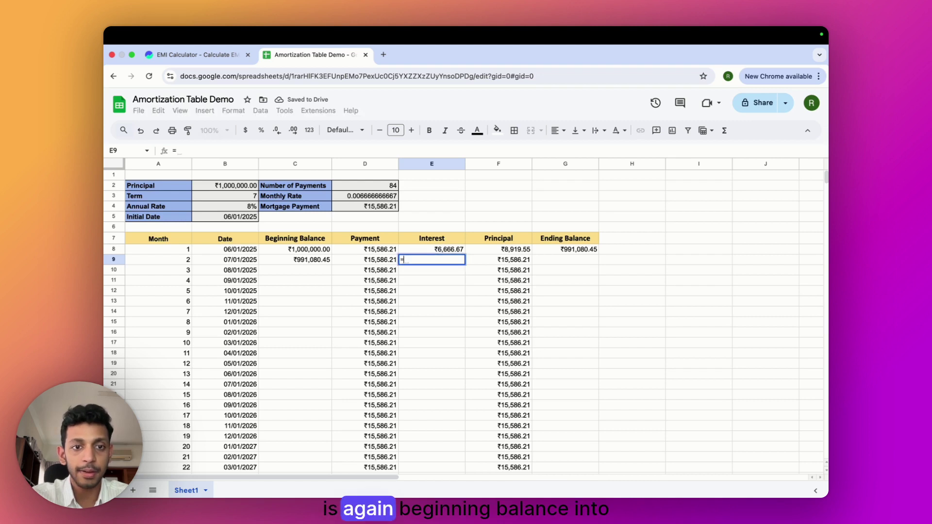
{"action": "left_click", "coordinate": [299, 260]}
{"action": "type", "text": "*"}
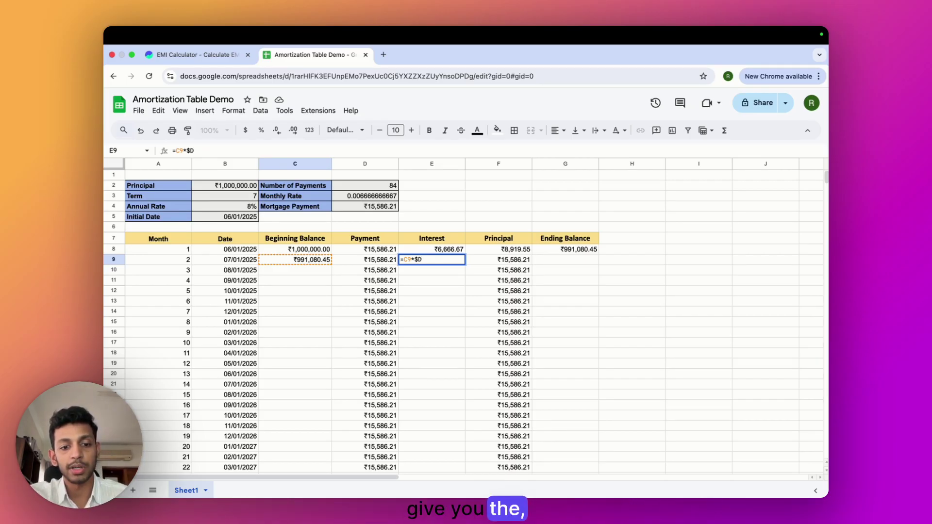
{"action": "type", "text": "$D$3"}
{"action": "key", "text": "Return"}
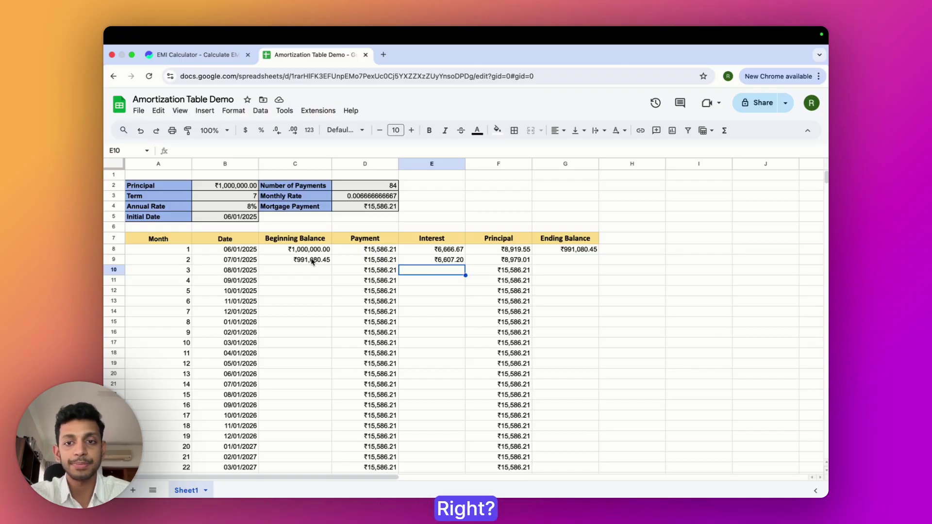
Calculate the month 2 Ending Balance in G9 with =C9-F9.
{"action": "left_click", "coordinate": [565, 264]}
{"action": "type", "text": "="}
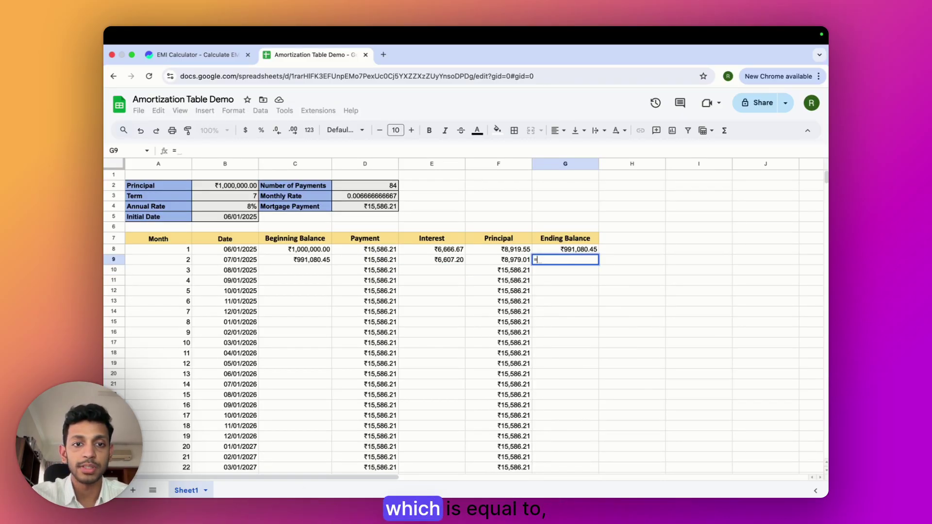
{"action": "left_click", "coordinate": [311, 262]}
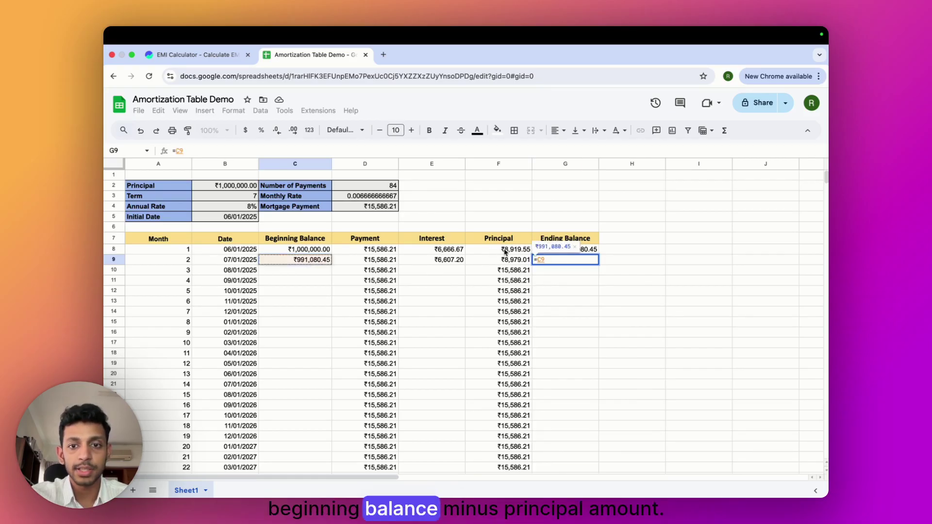
{"action": "type", "text": "-"}
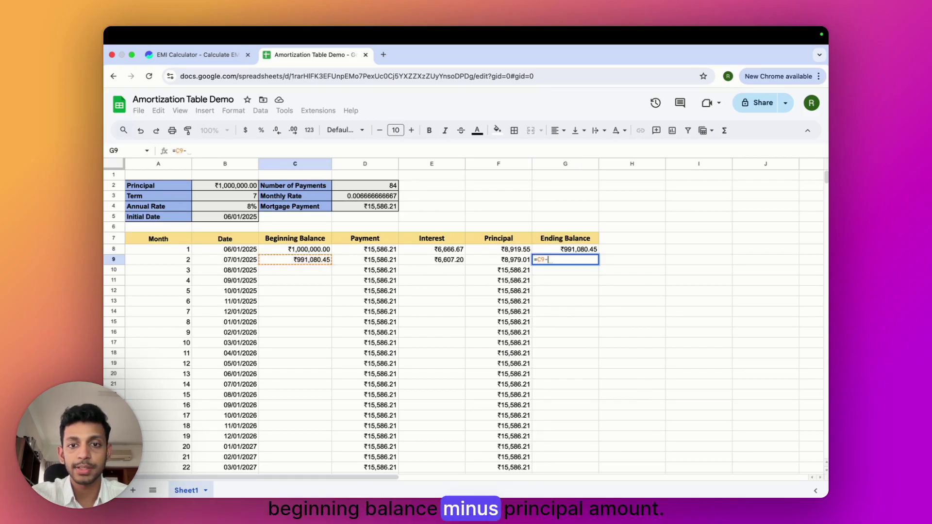
{"action": "left_click", "coordinate": [514, 261]}
{"action": "key", "text": "Return"}
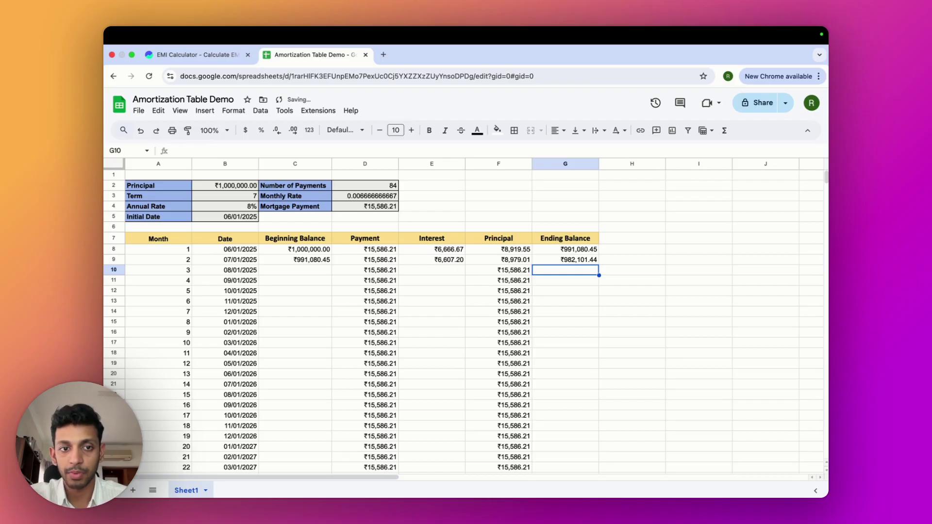
Fill the Beginning Balance formula from C9 down to month 84 in C91.
{"action": "left_click", "coordinate": [321, 261]}
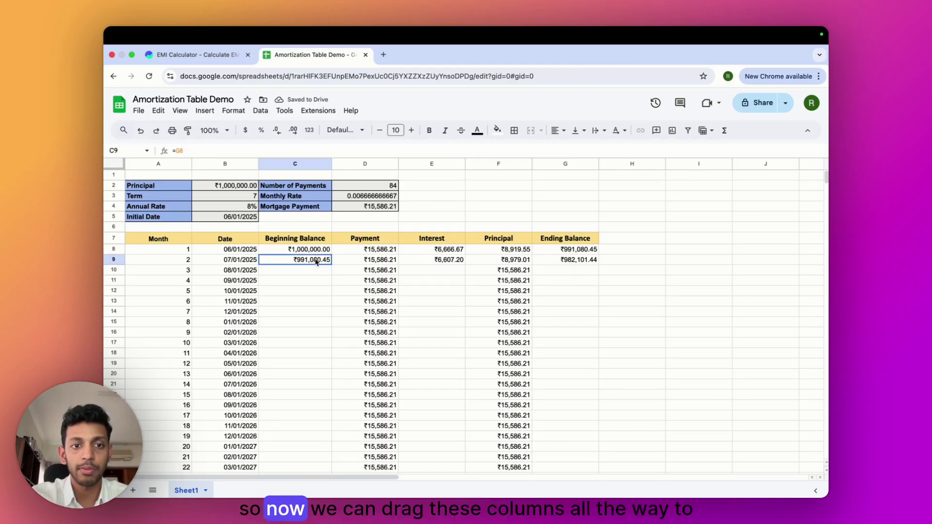
{"action": "left_click_drag", "start_coordinate": [333, 265], "coordinate": [415, 324]}
{"action": "scroll", "coordinate": [415, 324], "scroll_direction": "up", "scroll_amount": 3}
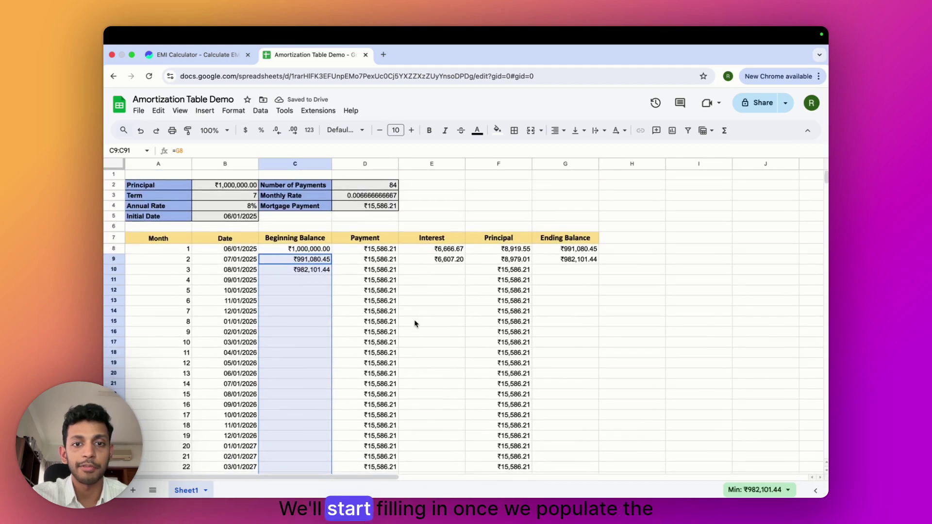
Fill the Interest formula from E9 and the Ending Balance formula from G9 down to month 84 in row 91.
{"action": "scroll", "coordinate": [416, 322], "scroll_direction": "down", "scroll_amount": 2}
{"action": "left_click", "coordinate": [461, 240]}
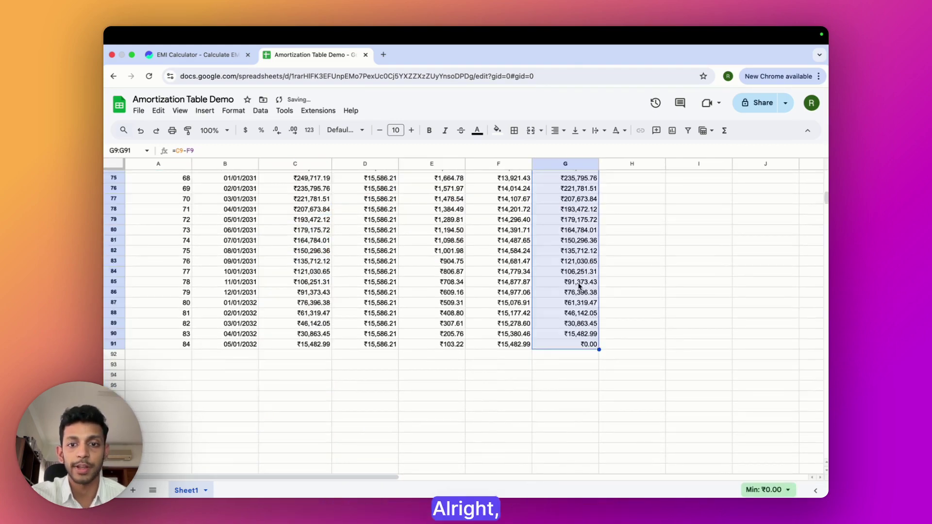
Review the filled Ending Balance column from the first months down to month 84 in G91.
{"action": "scroll", "coordinate": [579, 287], "scroll_direction": "up", "scroll_amount": 15}
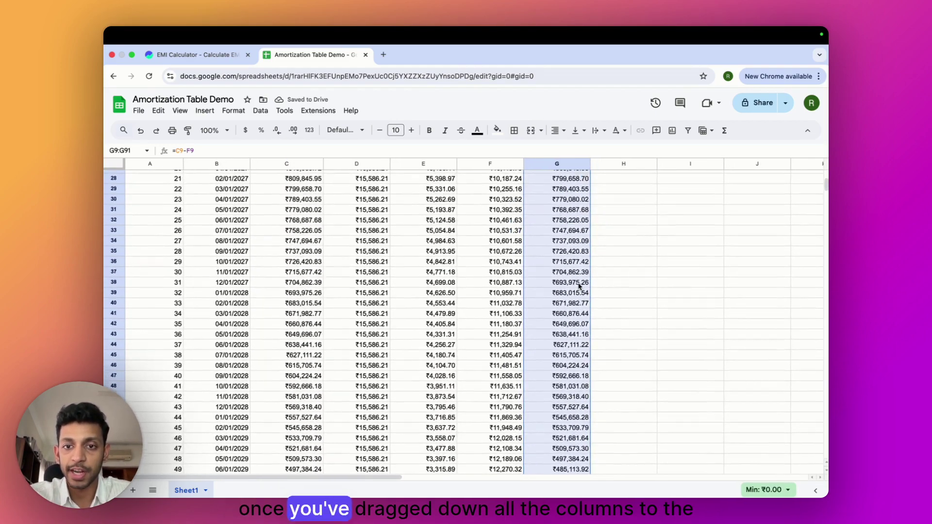
{"action": "scroll", "coordinate": [579, 286], "scroll_direction": "up", "scroll_amount": 7}
{"action": "scroll", "coordinate": [579, 287], "scroll_direction": "down", "scroll_amount": 15}
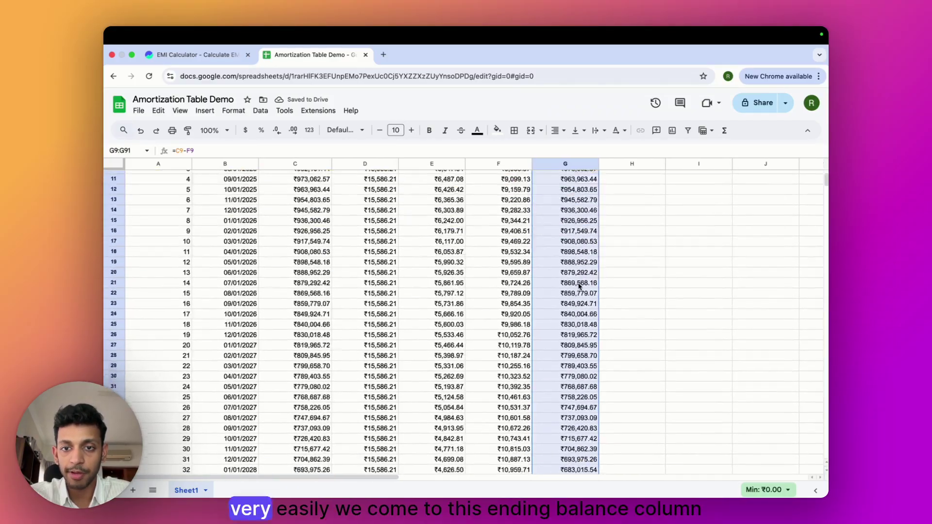
{"action": "scroll", "coordinate": [579, 286], "scroll_direction": "up", "scroll_amount": 13}
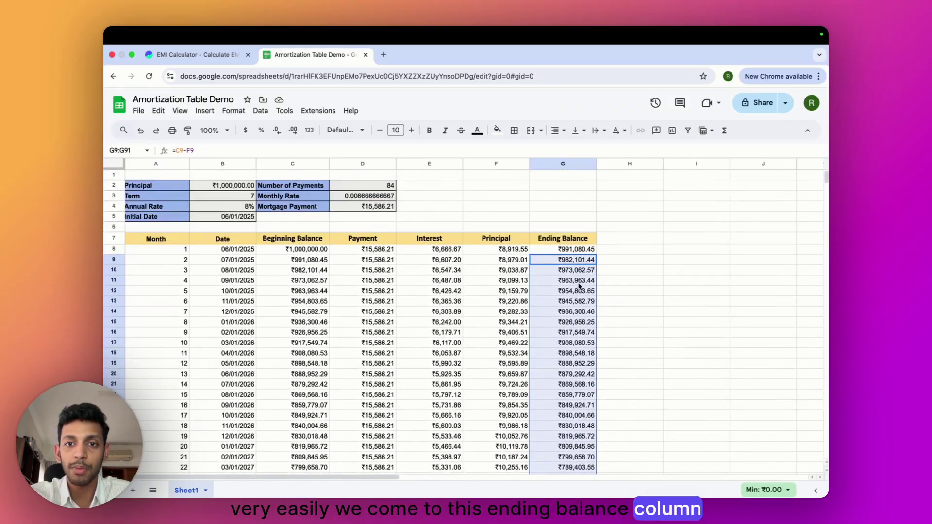
{"action": "scroll", "coordinate": [578, 287], "scroll_direction": "down", "scroll_amount": 20}
{"action": "scroll", "coordinate": [579, 286], "scroll_direction": "down", "scroll_amount": 1}
{"action": "left_click", "coordinate": [579, 285]}
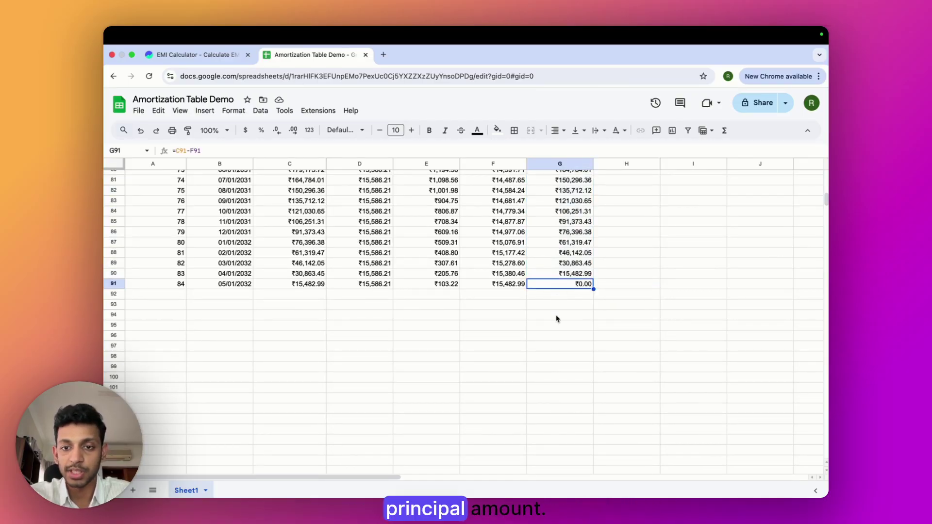
Inspect the month 84 Interest in E91 and Beginning Balance in C91, and return to the start of the table.
{"action": "scroll", "coordinate": [497, 319], "scroll_direction": "up", "scroll_amount": 3}
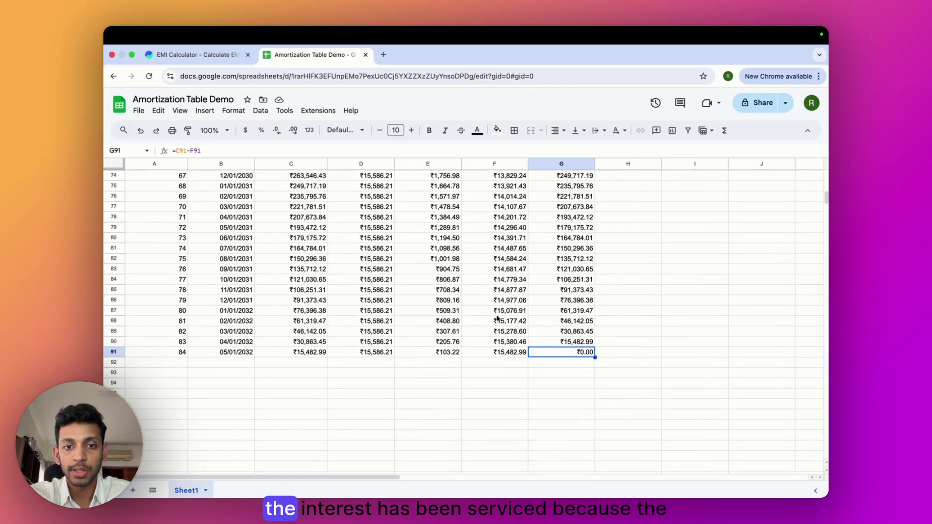
{"action": "left_click", "coordinate": [449, 357]}
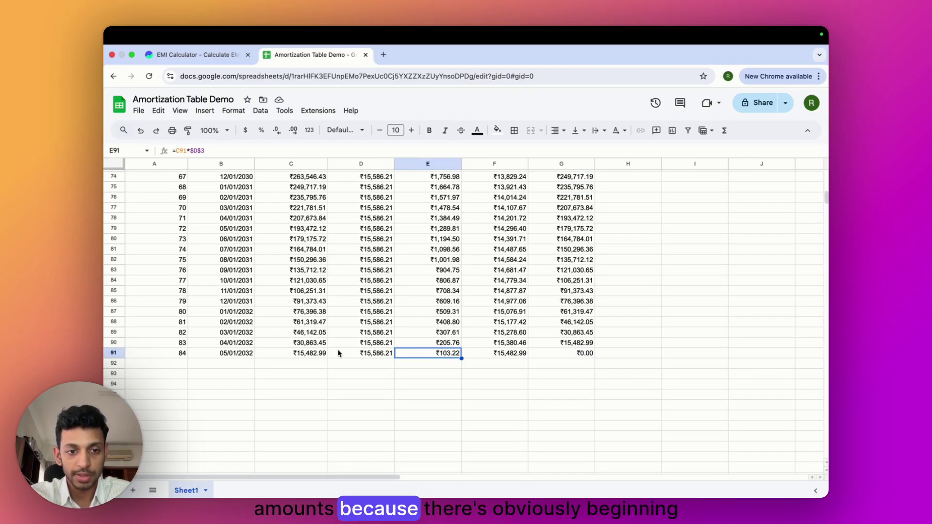
{"action": "left_click", "coordinate": [308, 355]}
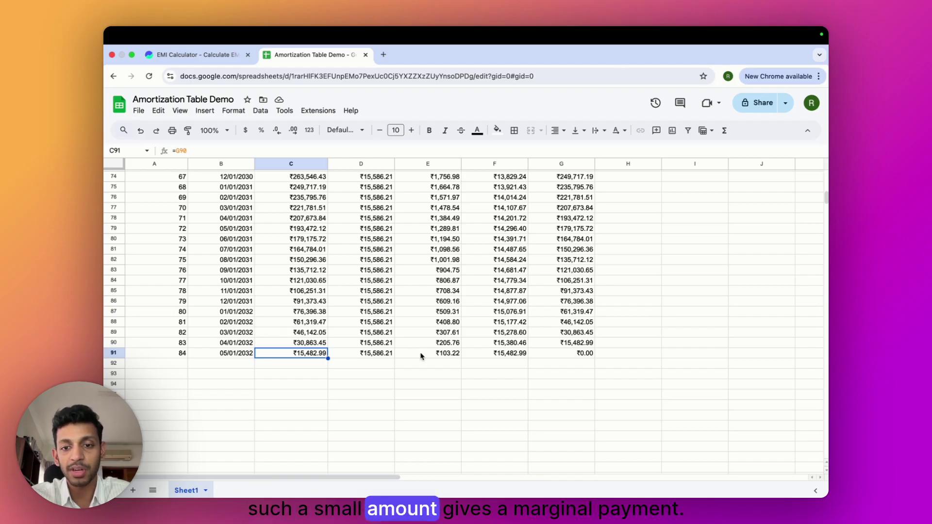
{"action": "scroll", "coordinate": [420, 357], "scroll_direction": "up", "scroll_amount": 20}
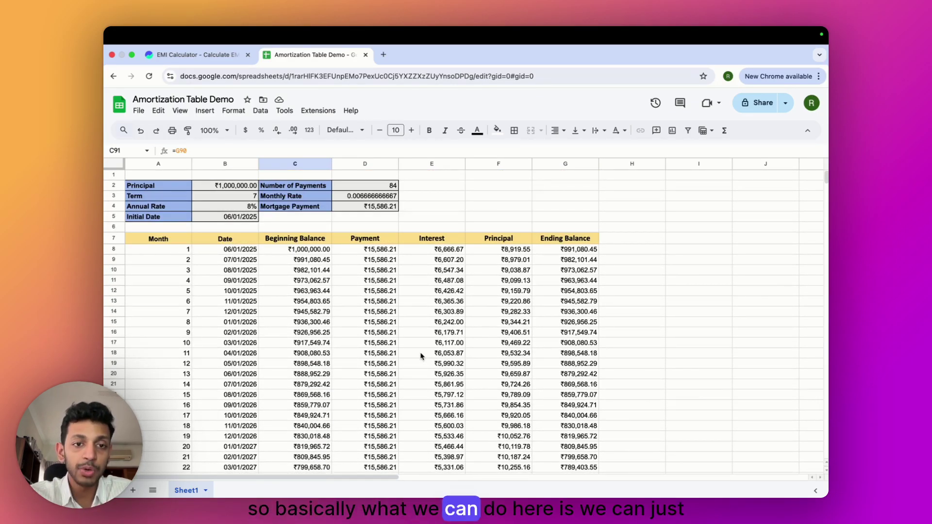
{"action": "scroll", "coordinate": [420, 356], "scroll_direction": "down", "scroll_amount": 1}
{"action": "scroll", "coordinate": [420, 357], "scroll_direction": "up", "scroll_amount": 1}
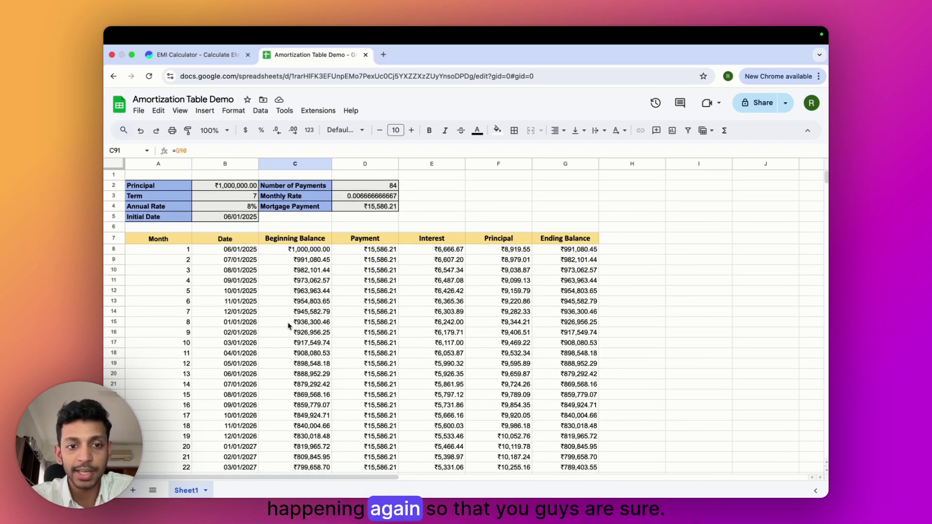
Examine how month 8 in row 15 derives its Beginning Balance, Payment, Interest and Principal from the formulas.
{"action": "left_click", "coordinate": [307, 324]}
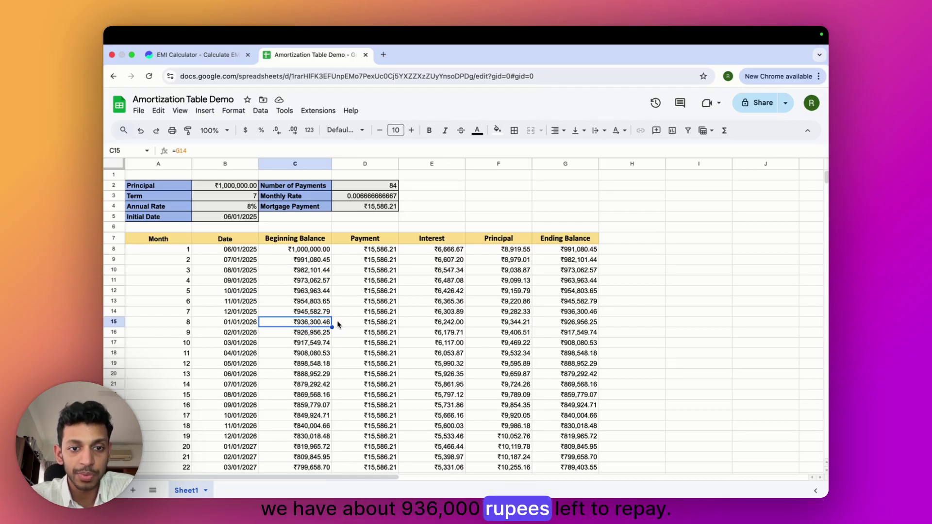
{"action": "left_click", "coordinate": [372, 325]}
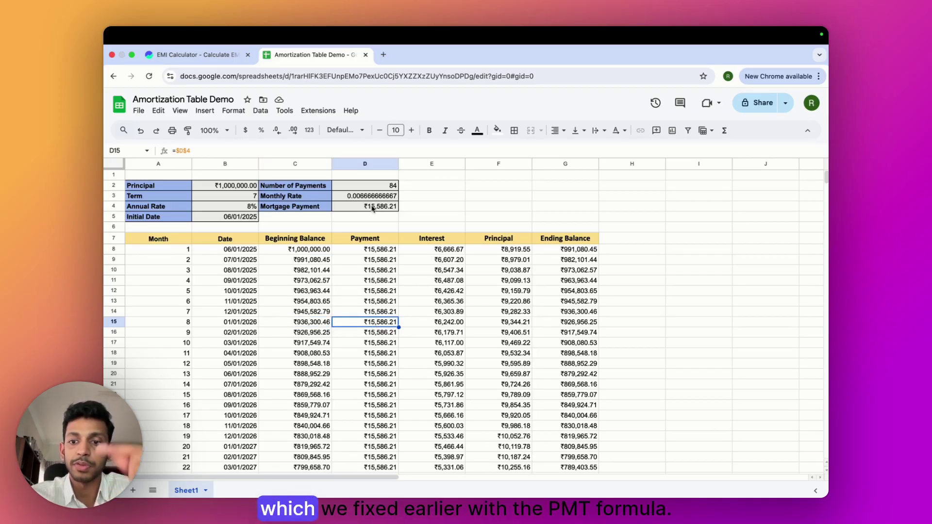
{"action": "left_click", "coordinate": [439, 322]}
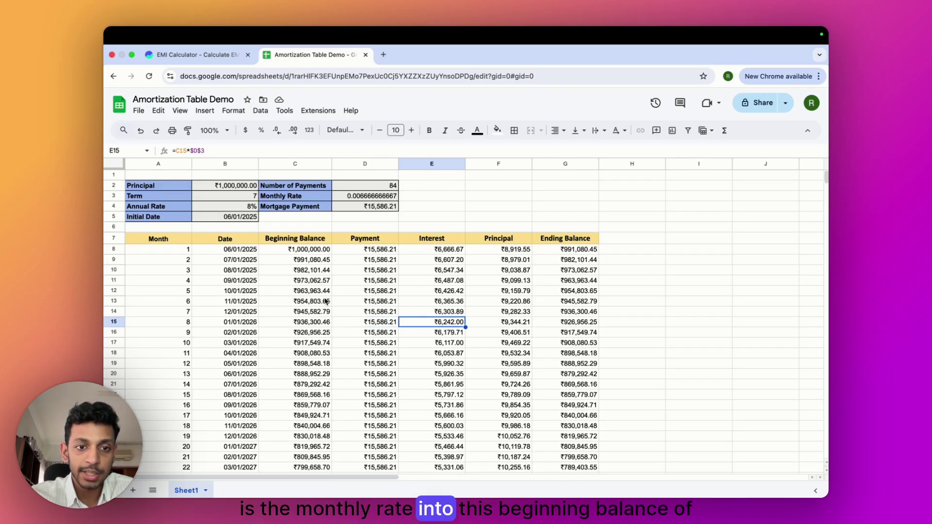
{"action": "left_click", "coordinate": [313, 323]}
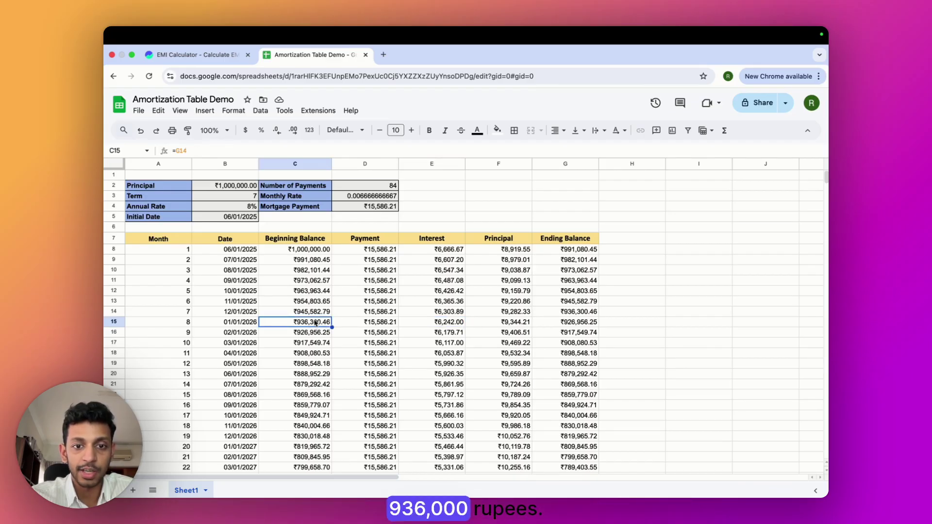
{"action": "left_click", "coordinate": [436, 323]}
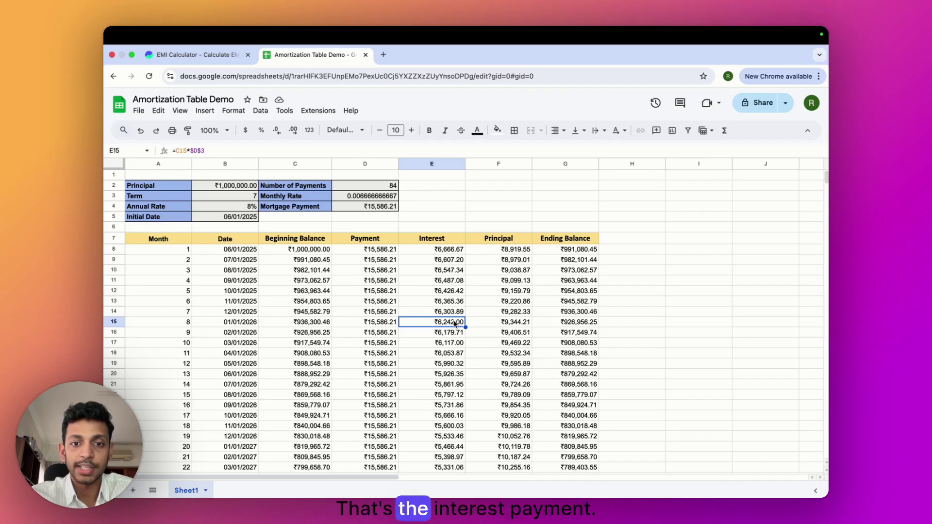
{"action": "left_click", "coordinate": [380, 327]}
{"action": "left_click", "coordinate": [428, 326]}
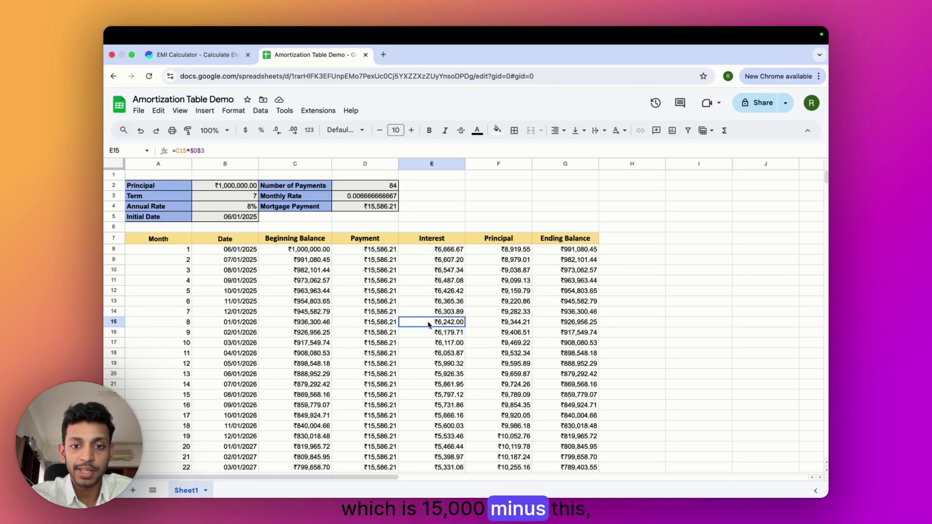
{"action": "left_click", "coordinate": [508, 326]}
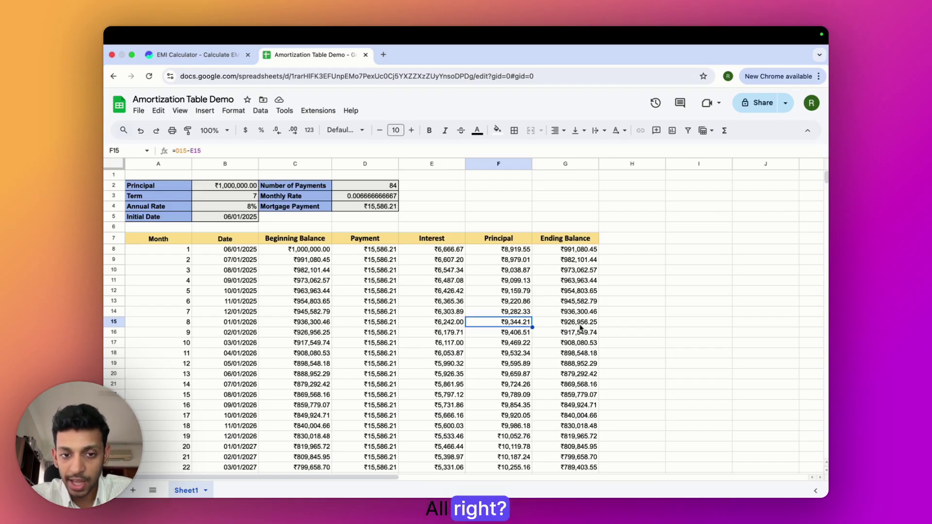
Total the Interest column below month 84 in E92 with =SUM(E7:E91).
{"action": "scroll", "coordinate": [465, 344], "scroll_direction": "down", "scroll_amount": 12}
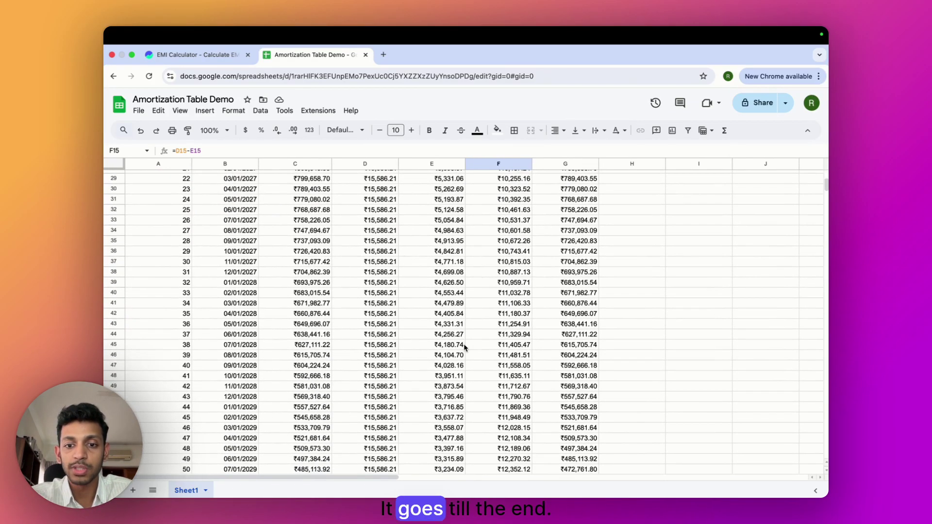
{"action": "scroll", "coordinate": [464, 343], "scroll_direction": "down", "scroll_amount": 11}
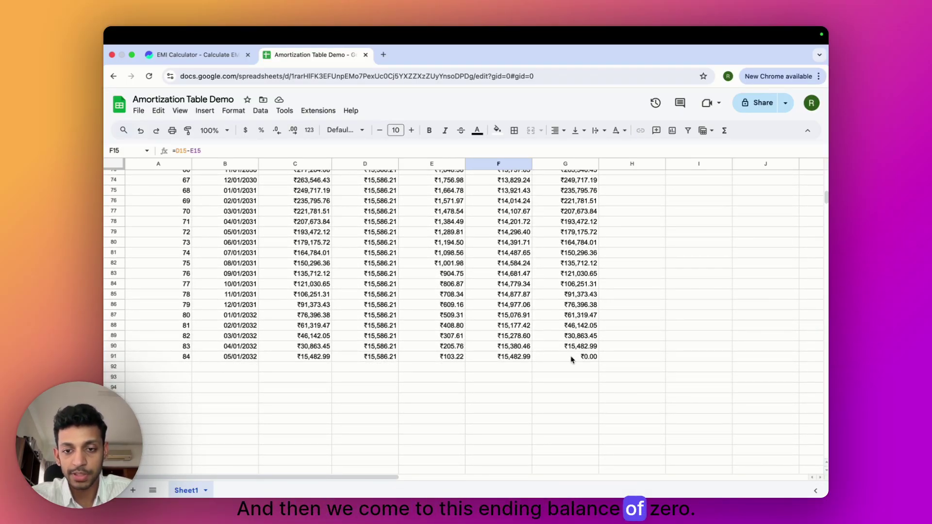
{"action": "left_click", "coordinate": [443, 370]}
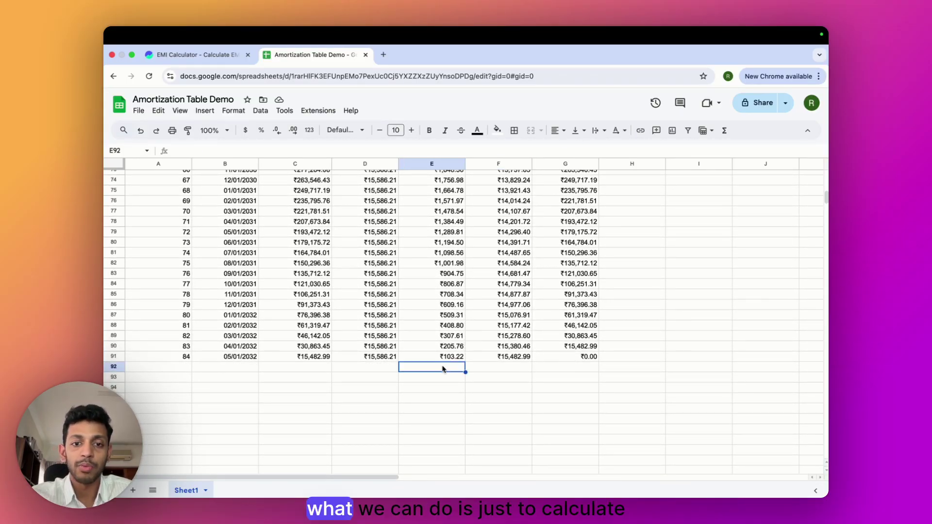
{"action": "type", "text": "=SUM(E7:E91"}
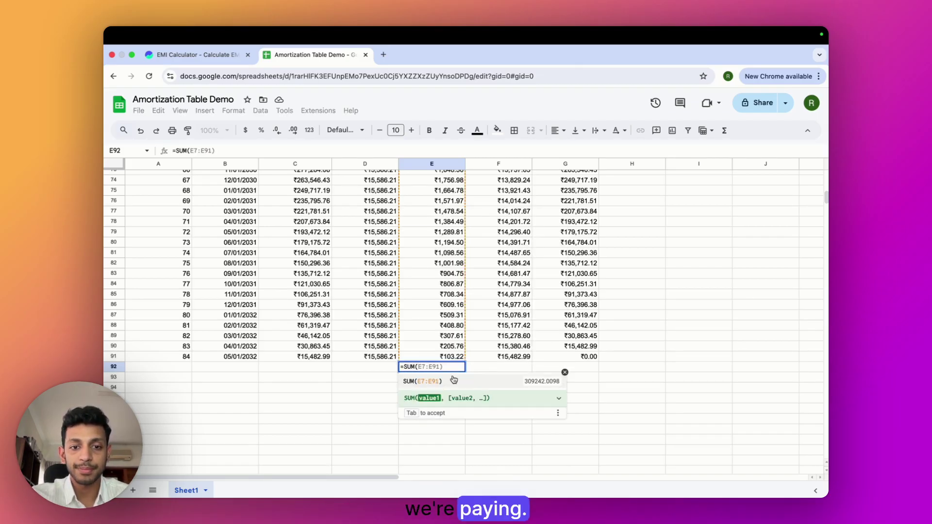
{"action": "key", "text": "Tab"}
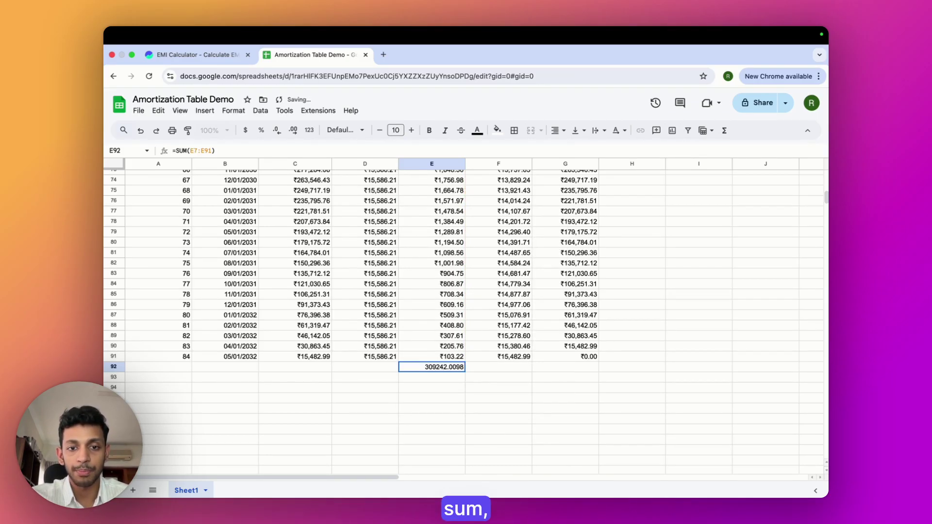
{"action": "left_click", "coordinate": [468, 419]}
{"action": "left_click", "coordinate": [460, 368]}
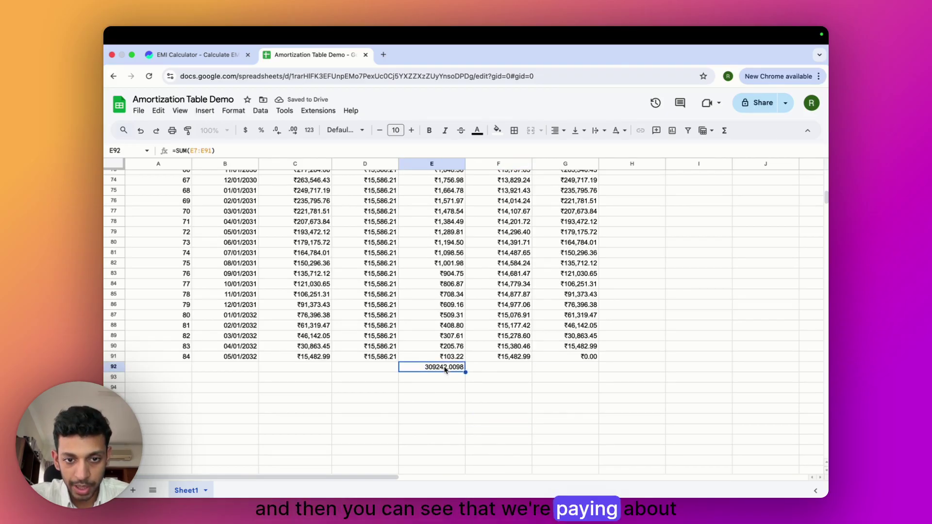
Total the Principal column in F92 with =SUM(F7:F91).
{"action": "left_click", "coordinate": [483, 369]}
{"action": "type", "text": "=SUM("}
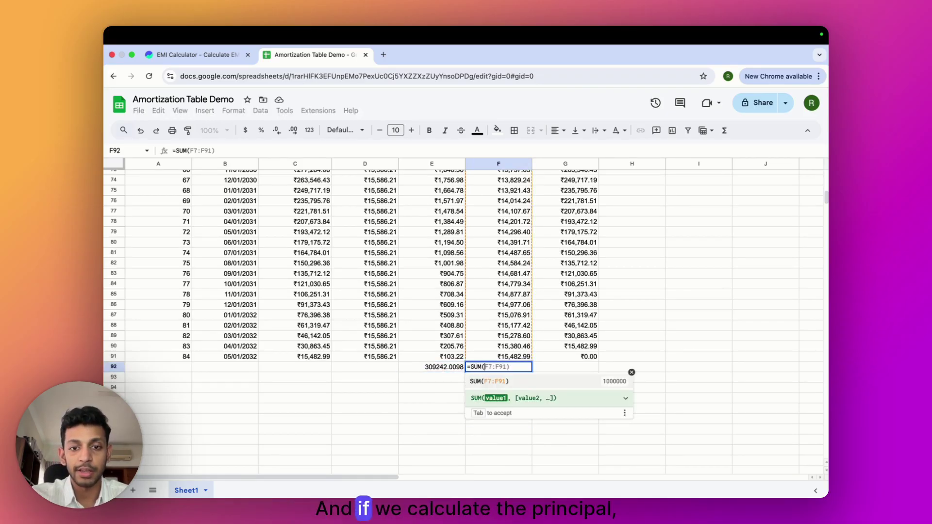
{"action": "key", "text": "Tab"}
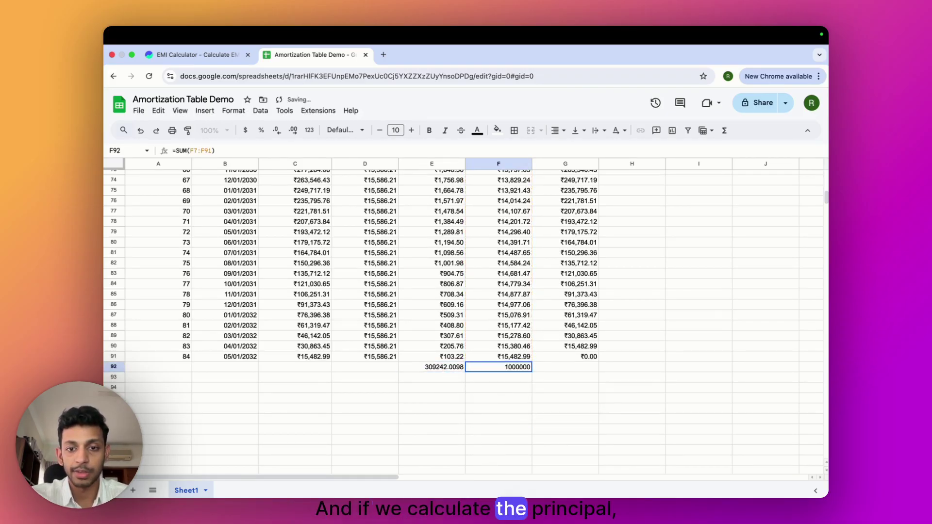
{"action": "left_click", "coordinate": [546, 399]}
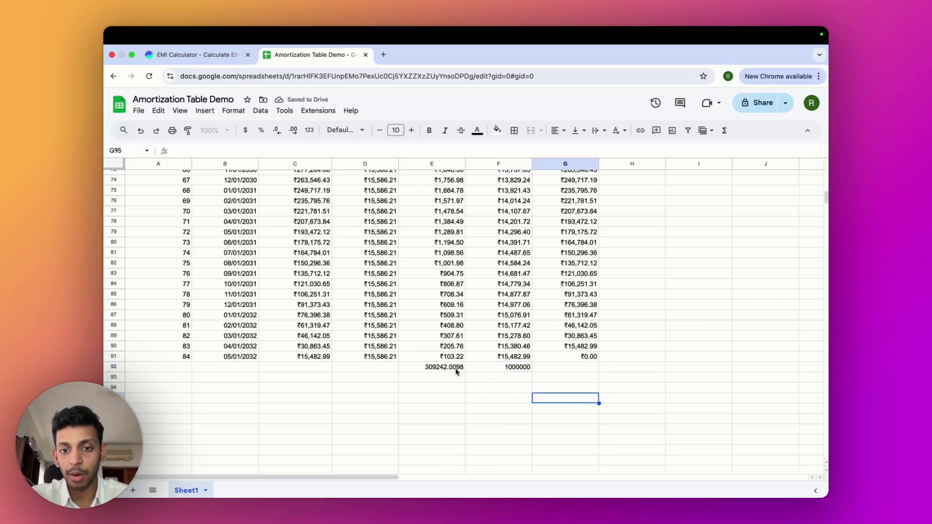
Make the Interest and Principal totals in E92:F92 bold.
{"action": "left_click", "coordinate": [493, 366]}
{"action": "left_click", "coordinate": [437, 368], "text": "shift"}
{"action": "key", "text": "super+b"}
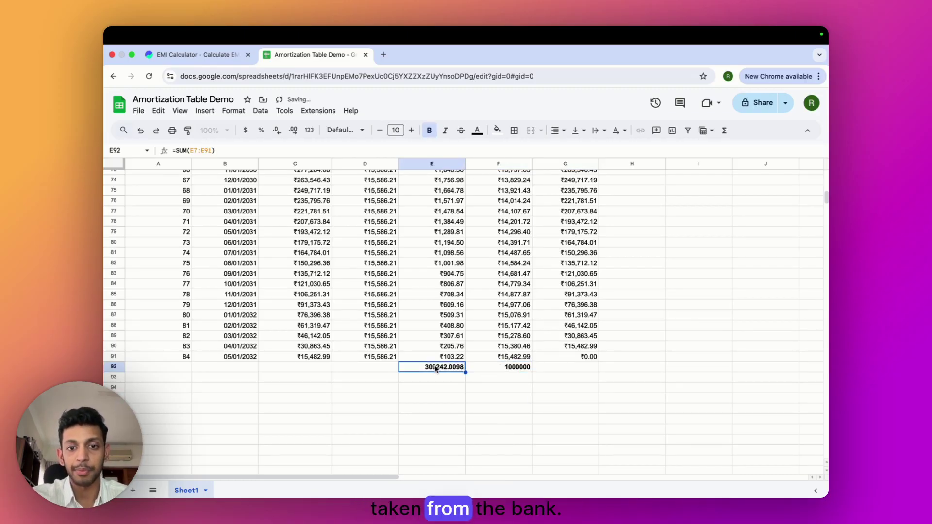
{"action": "left_click", "coordinate": [510, 388]}
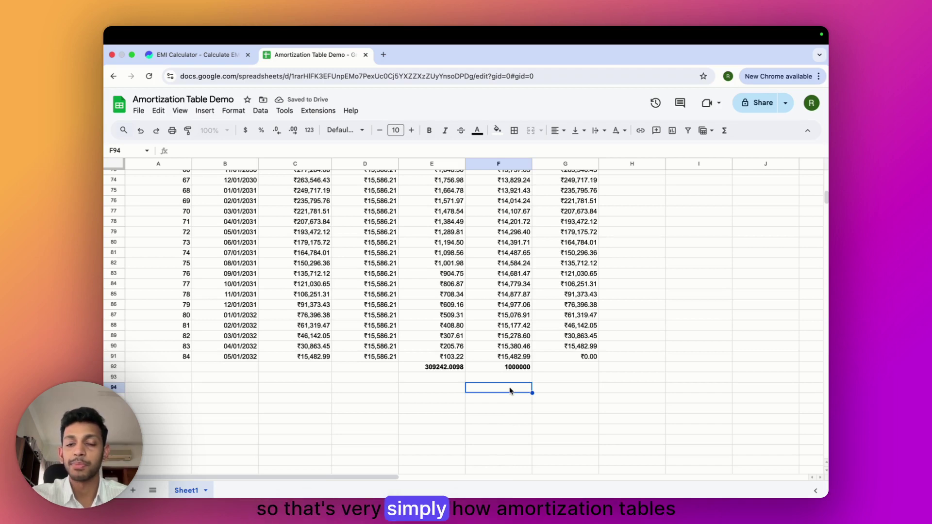
{"action": "scroll", "coordinate": [510, 390], "scroll_direction": "up", "scroll_amount": 5}
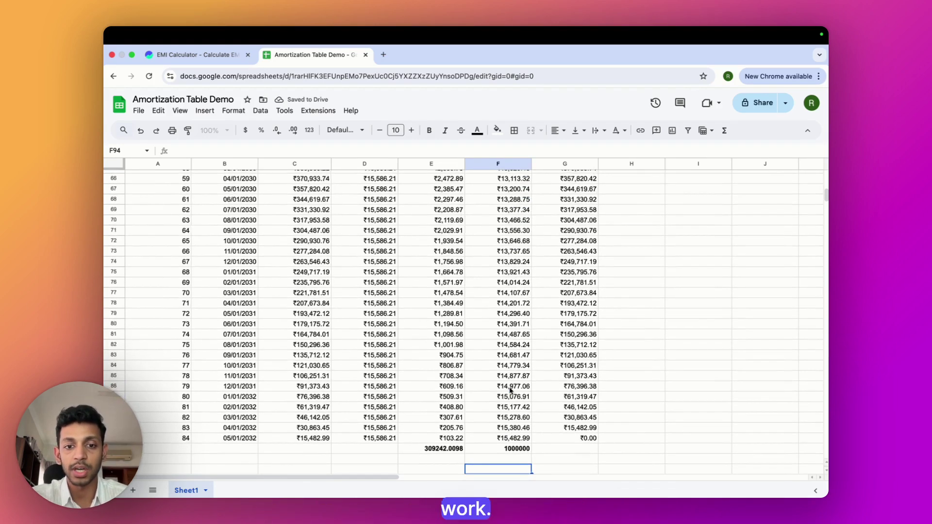
{"action": "scroll", "coordinate": [510, 390], "scroll_direction": "up", "scroll_amount": 15}
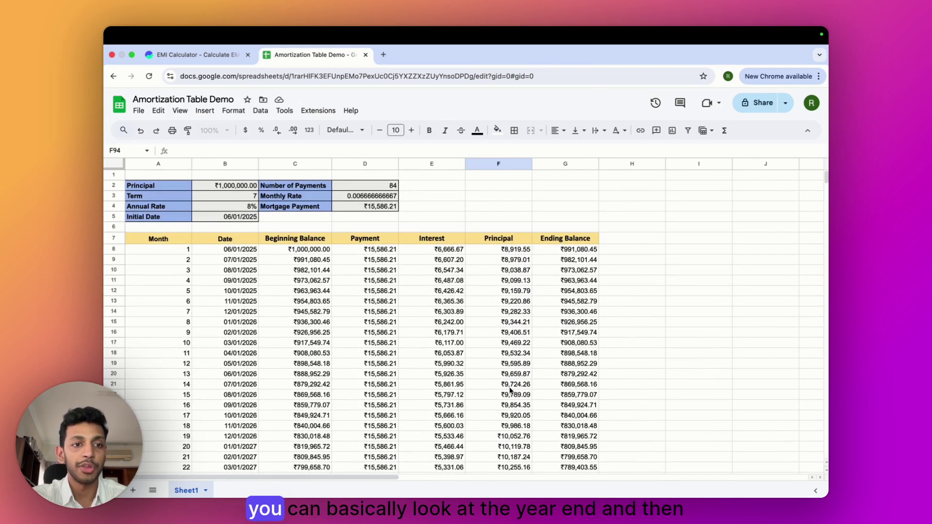